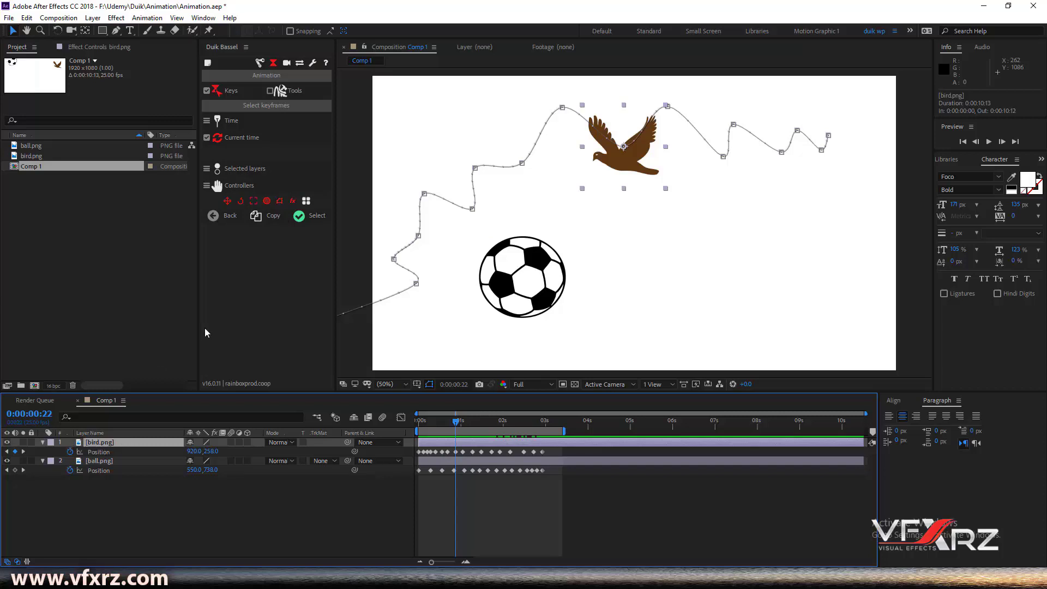
# Step: Change the Controllers filter to All layers and select the bird layer's keyframe at the current time
pyautogui.click(309, 217)
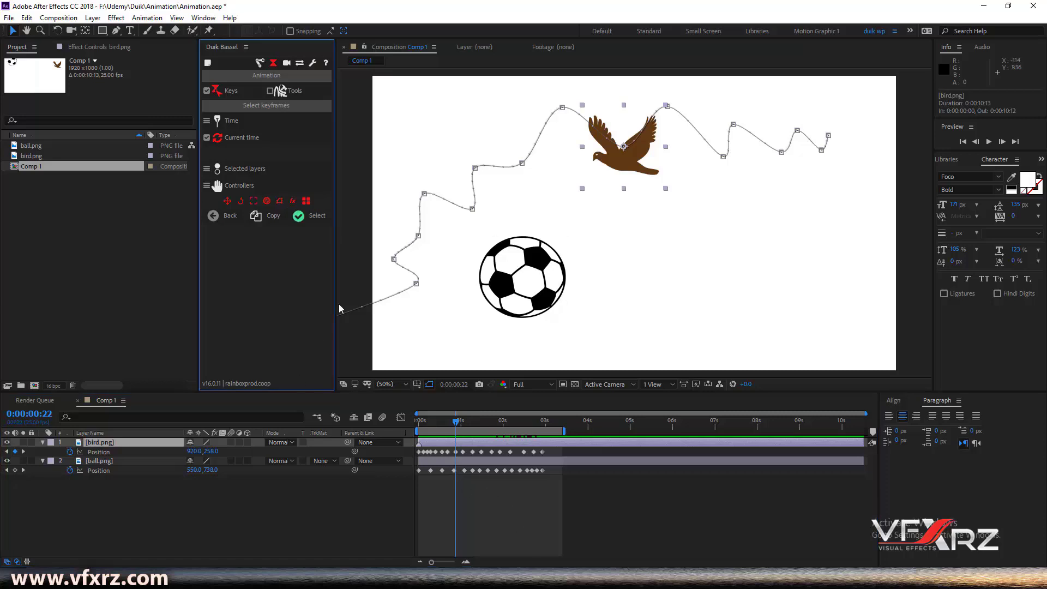
pyautogui.click(213, 191)
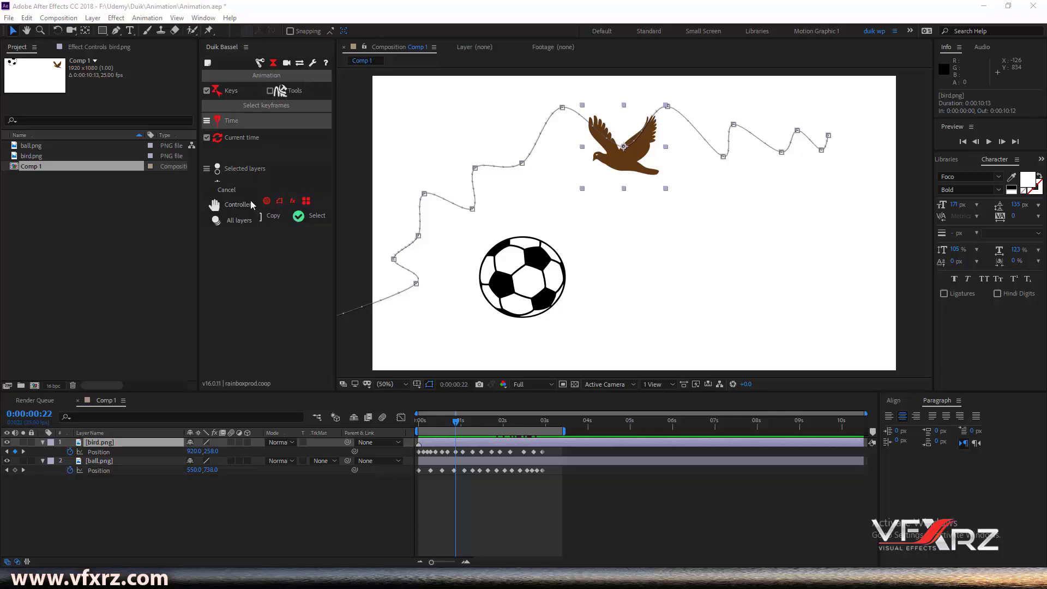
pyautogui.click(231, 224)
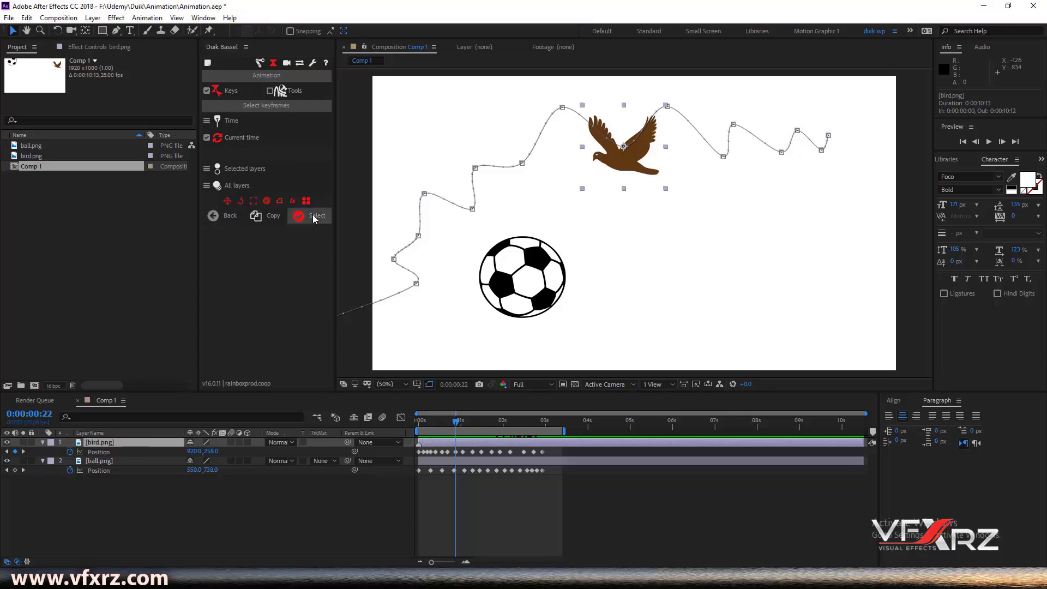
pyautogui.click(299, 485)
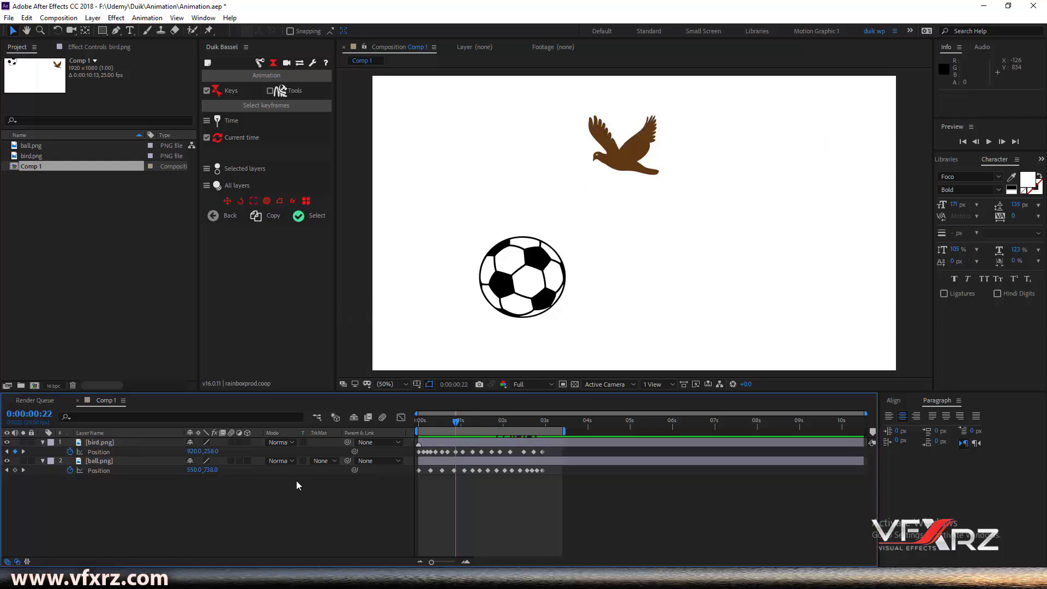
pyautogui.click(113, 440)
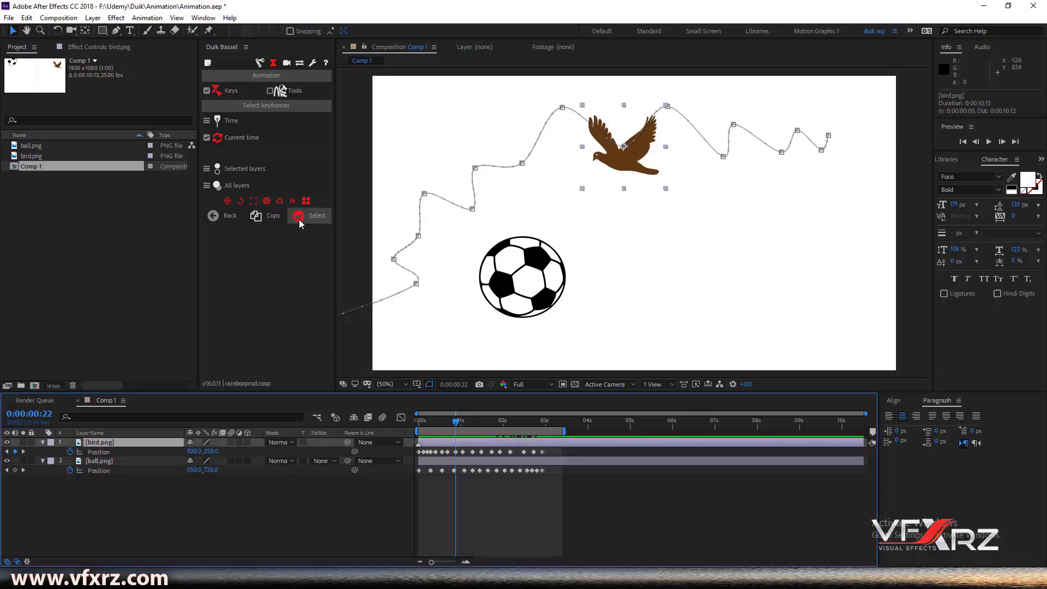
pyautogui.click(323, 217)
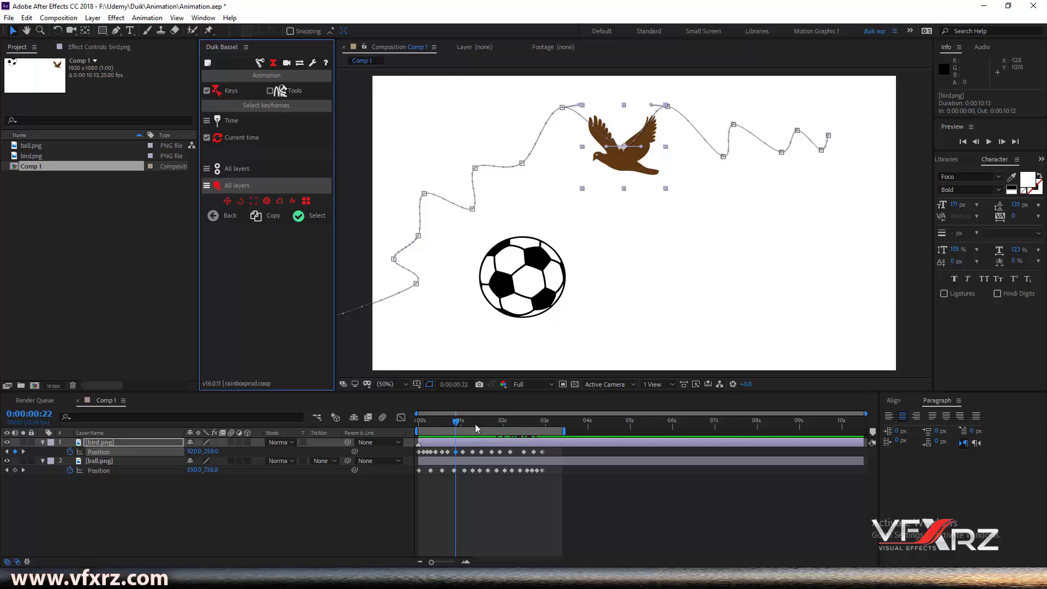
# Step: Move the ball layer's nearest position keyframe to the current time at 0:00:00:22
pyautogui.click(466, 561)
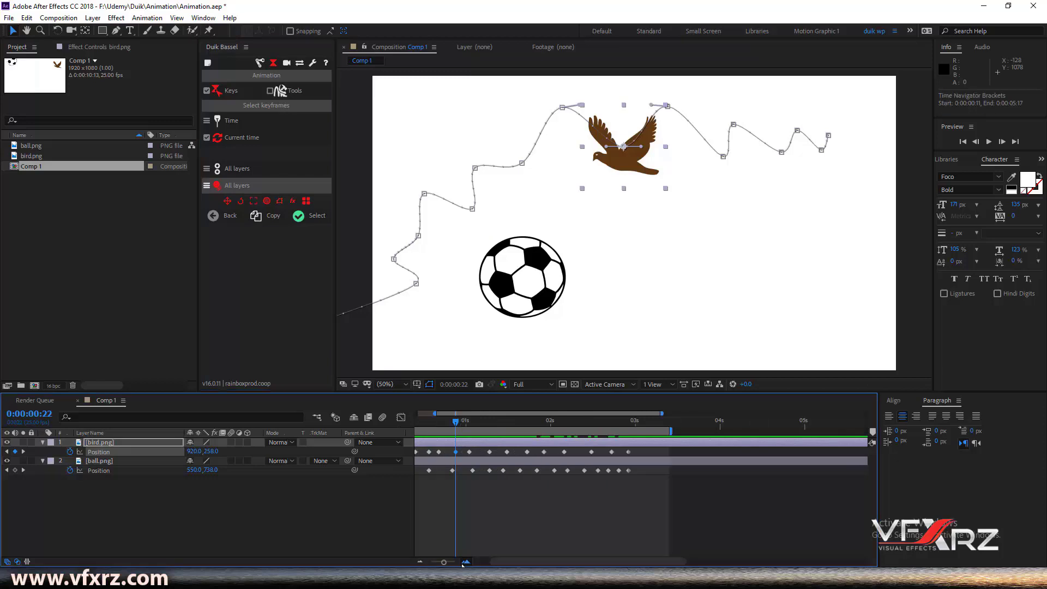
pyautogui.click(466, 561)
pyautogui.click(429, 470)
pyautogui.moveTo(430, 470); pyautogui.dragTo(455, 470)
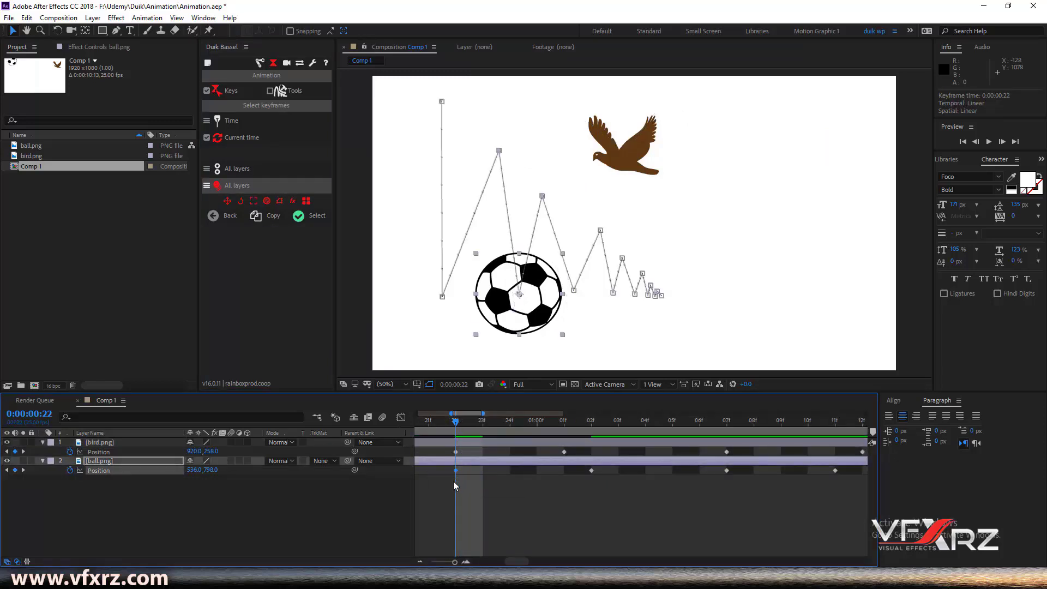
pyautogui.click(419, 560)
pyautogui.click(419, 561)
pyautogui.click(419, 560)
pyautogui.click(424, 496)
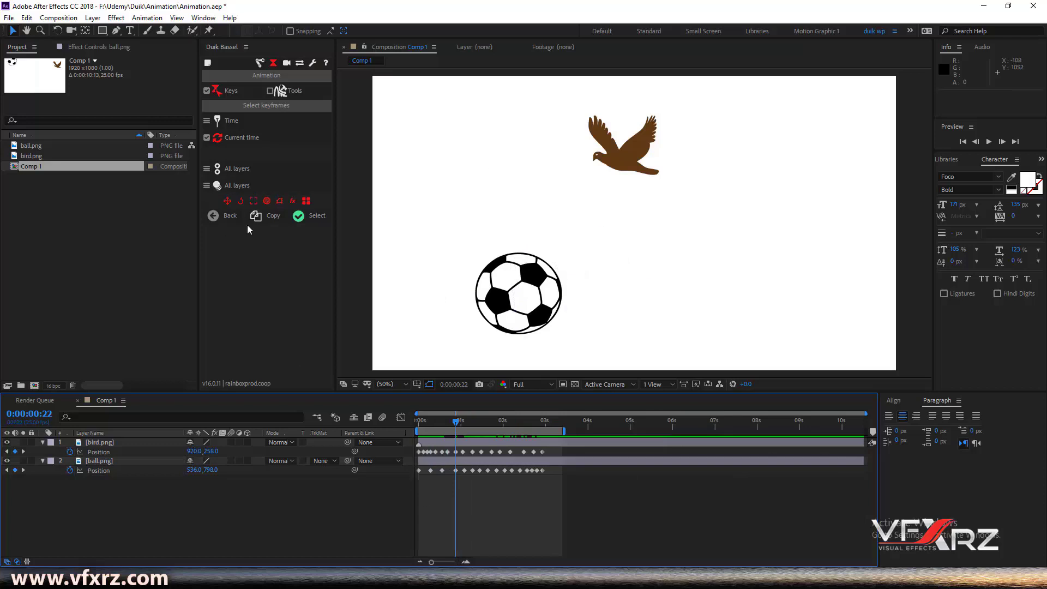
# Step: Reveal the position keyframes of the bird and ball layers and select those at the current time
pyautogui.click(84, 443)
pyautogui.click(42, 443)
pyautogui.click(42, 452)
pyautogui.keyDown('shift'); pyautogui.click(60, 452); pyautogui.keyUp('shift')
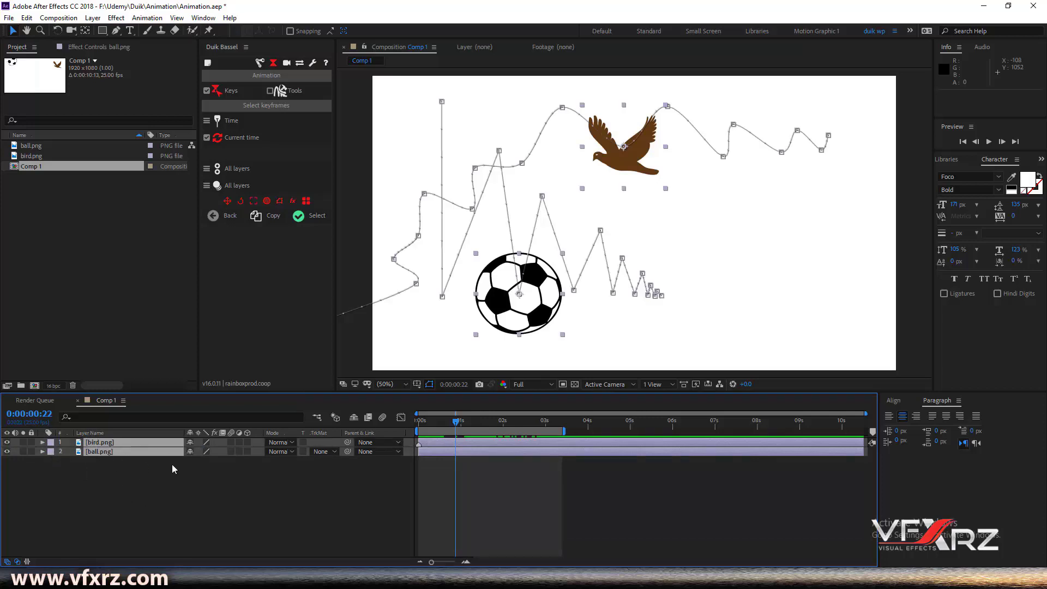
pyautogui.press('p')
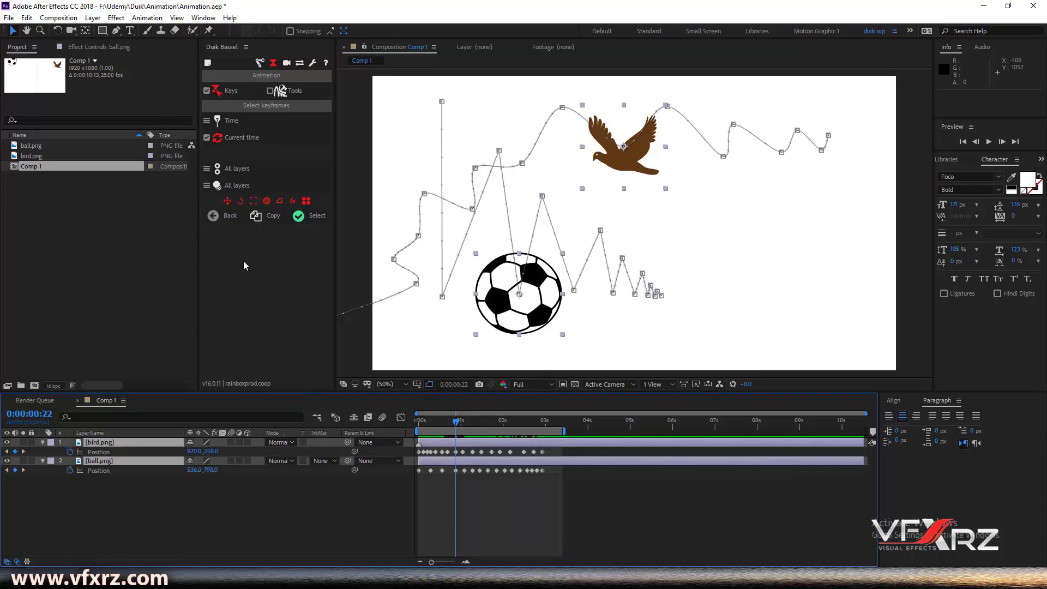
pyautogui.click(298, 218)
pyautogui.click(322, 221)
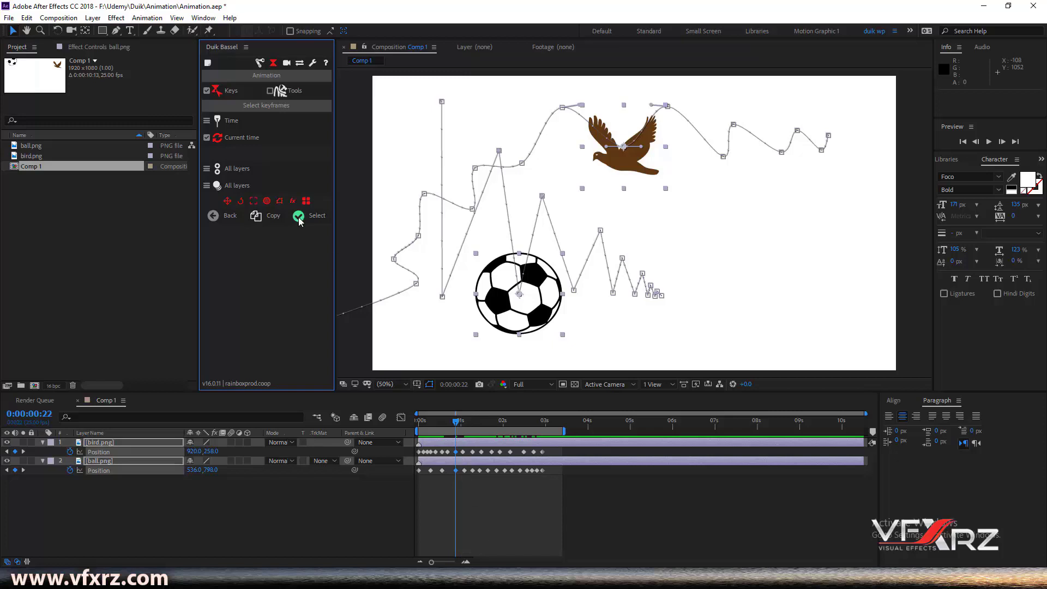
# Step: Switch the keyframe selection from Time to Range and select all keyframes within the work area
pyautogui.click(216, 124)
pyautogui.click(308, 218)
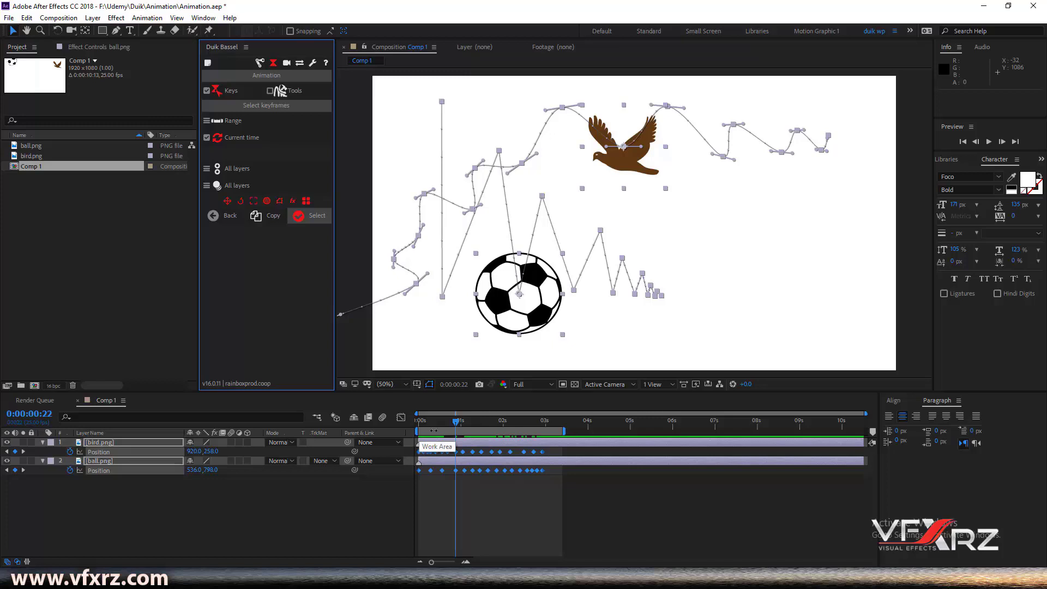
pyautogui.click(562, 423)
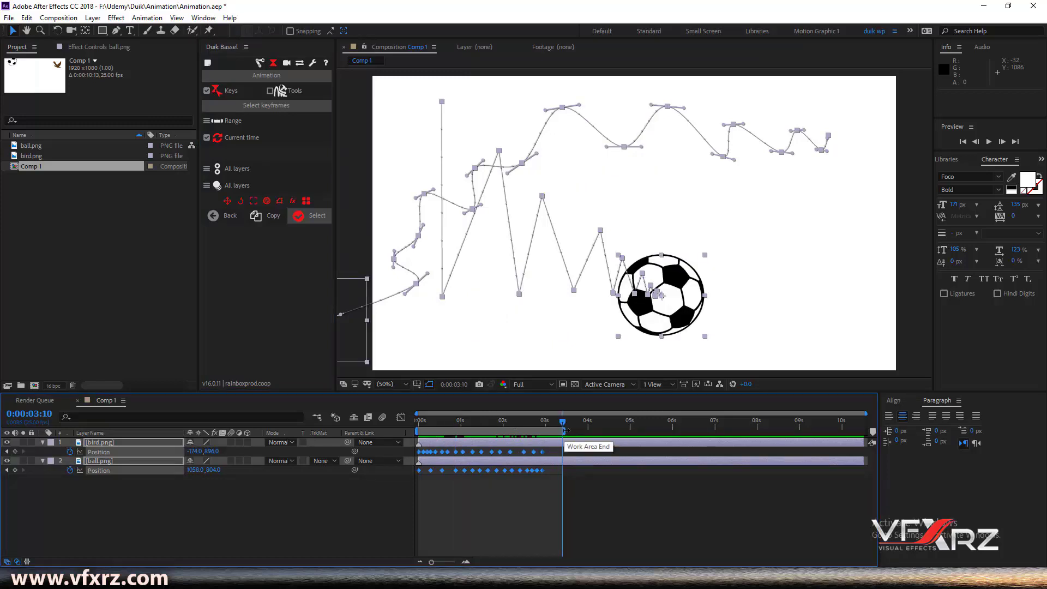
# Step: Limit the work area to 0:00:00:22 through 0:00:01:22 and select both layers' keyframes inside it
pyautogui.moveTo(565, 431); pyautogui.dragTo(476, 434)
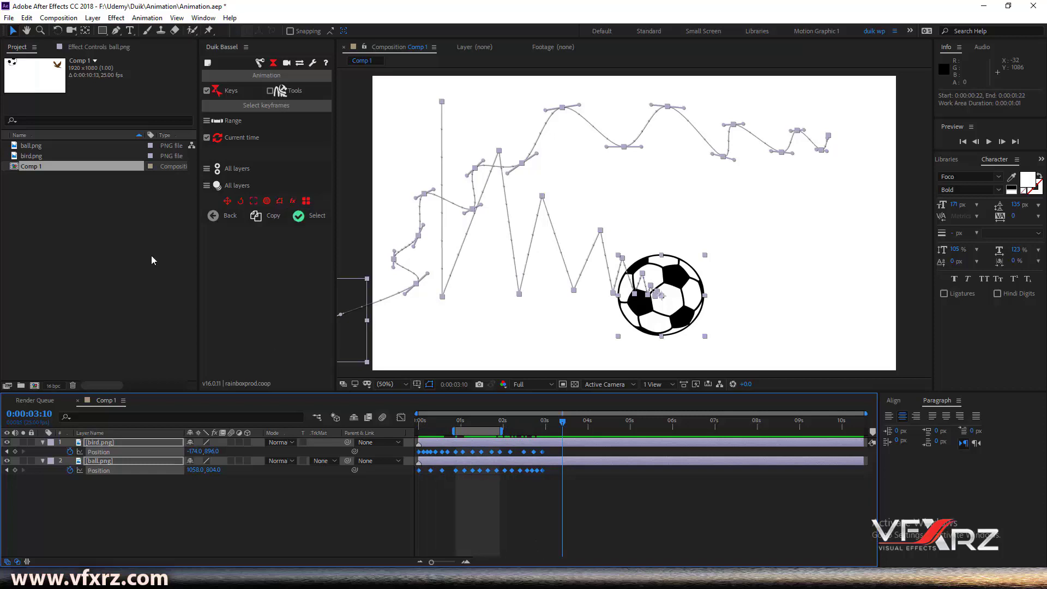
pyautogui.click(307, 218)
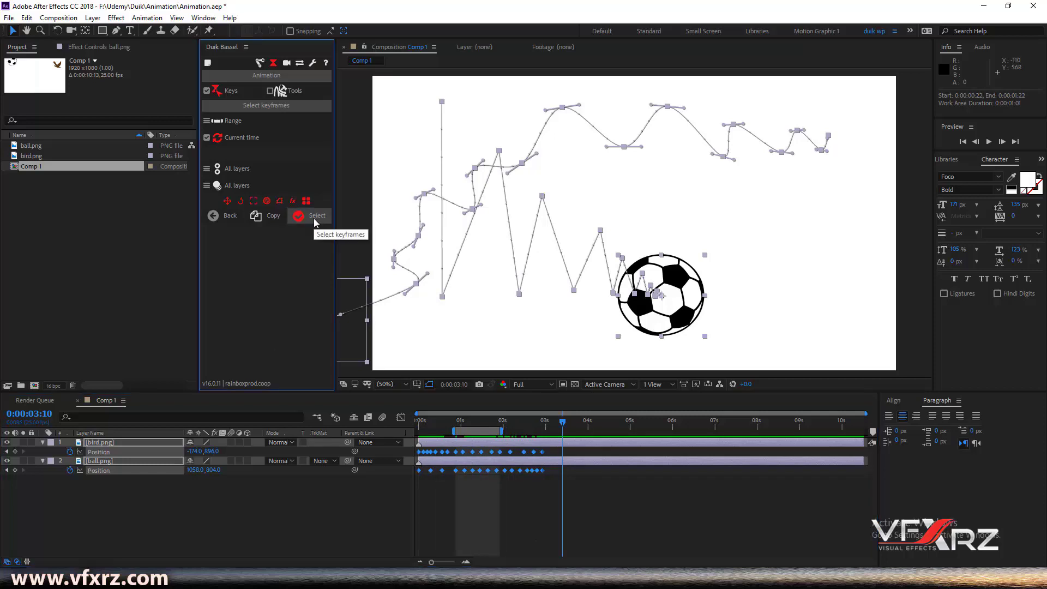
pyautogui.click(302, 499)
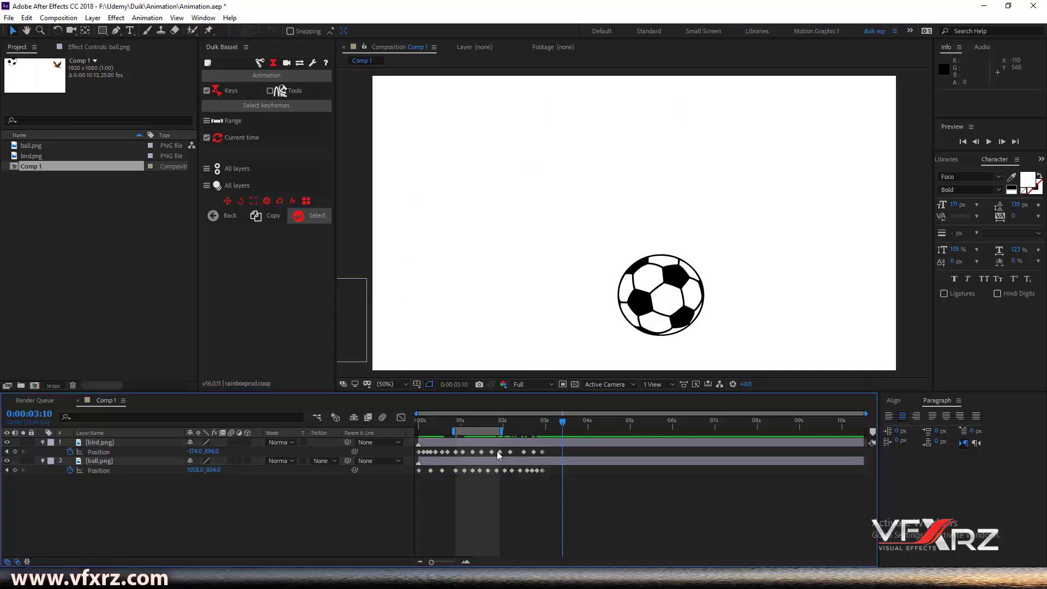
pyautogui.click(310, 217)
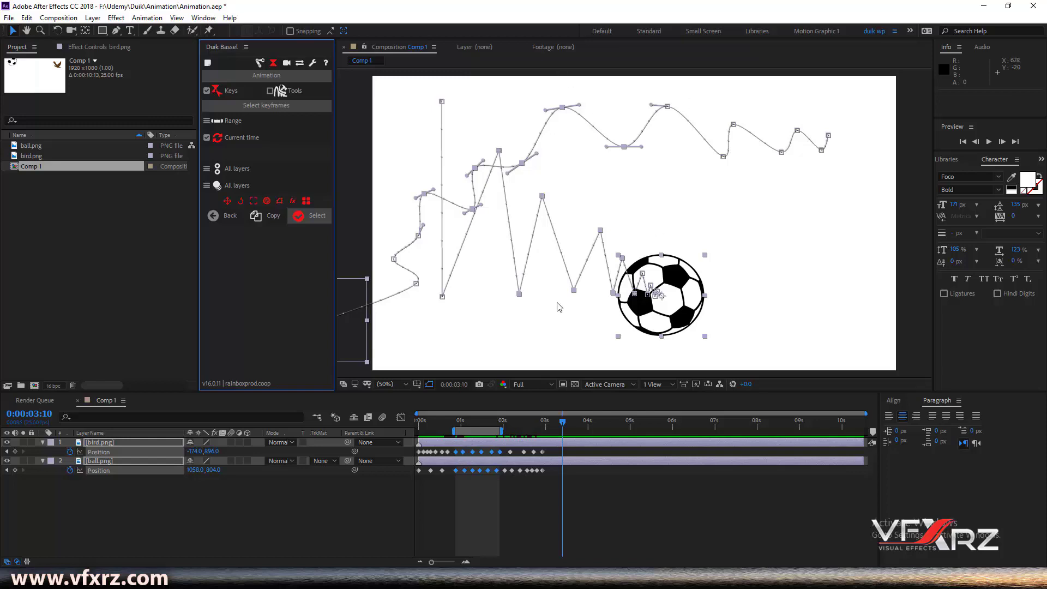
pyautogui.moveTo(467, 426); pyautogui.dragTo(471, 426)
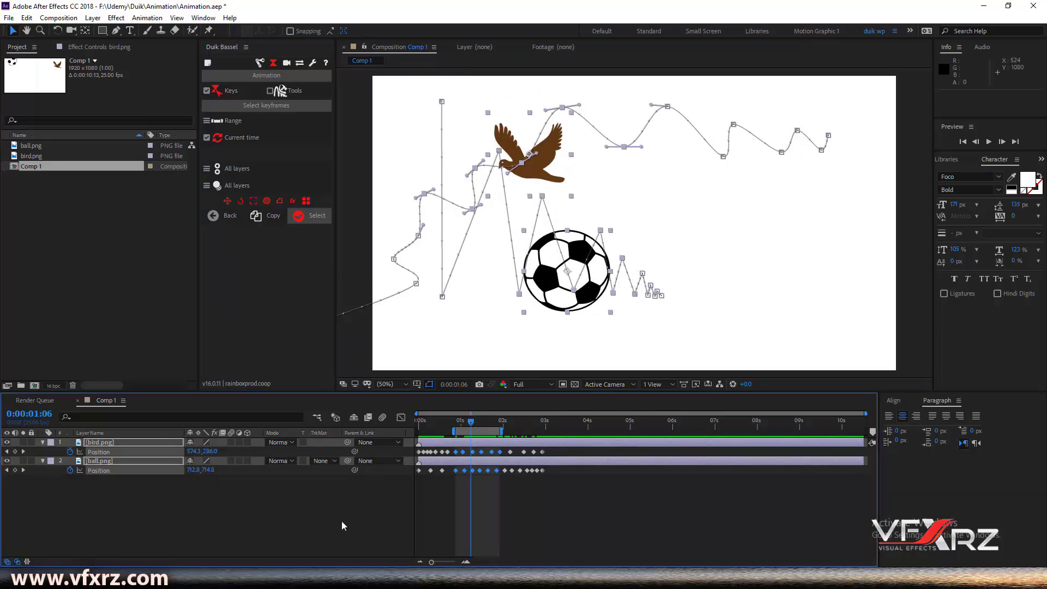
pyautogui.click(342, 525)
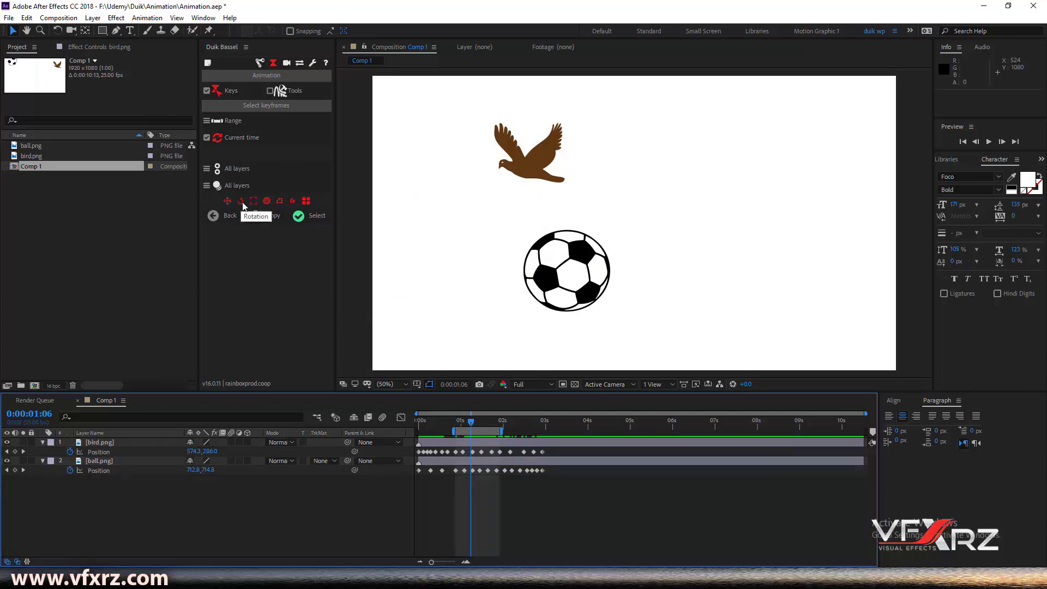
# Step: Turn off all property filters for the keyframe selection and enable only Rotation
pyautogui.click(305, 202)
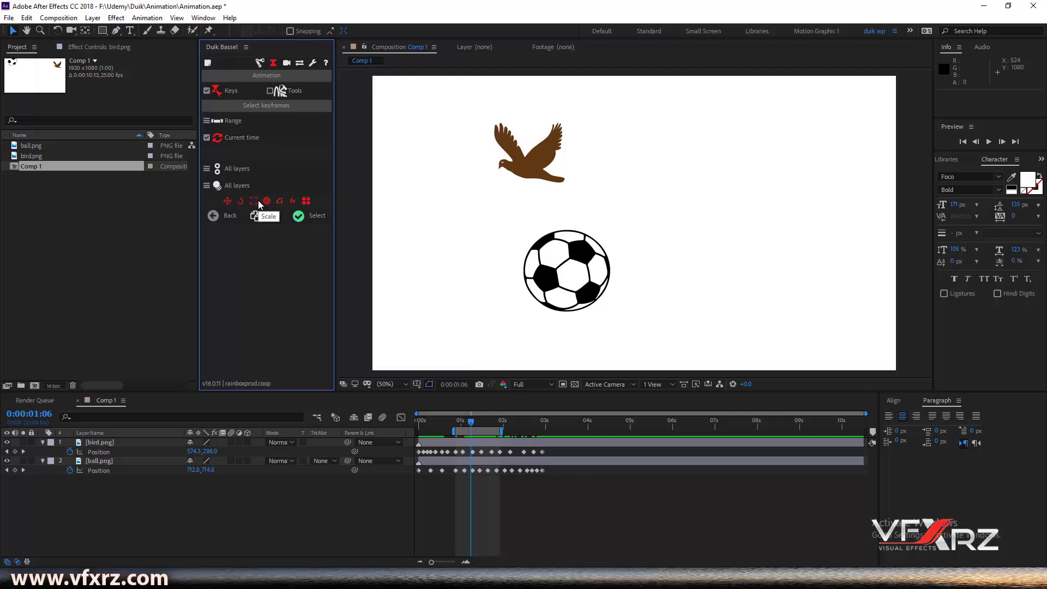
pyautogui.click(306, 202)
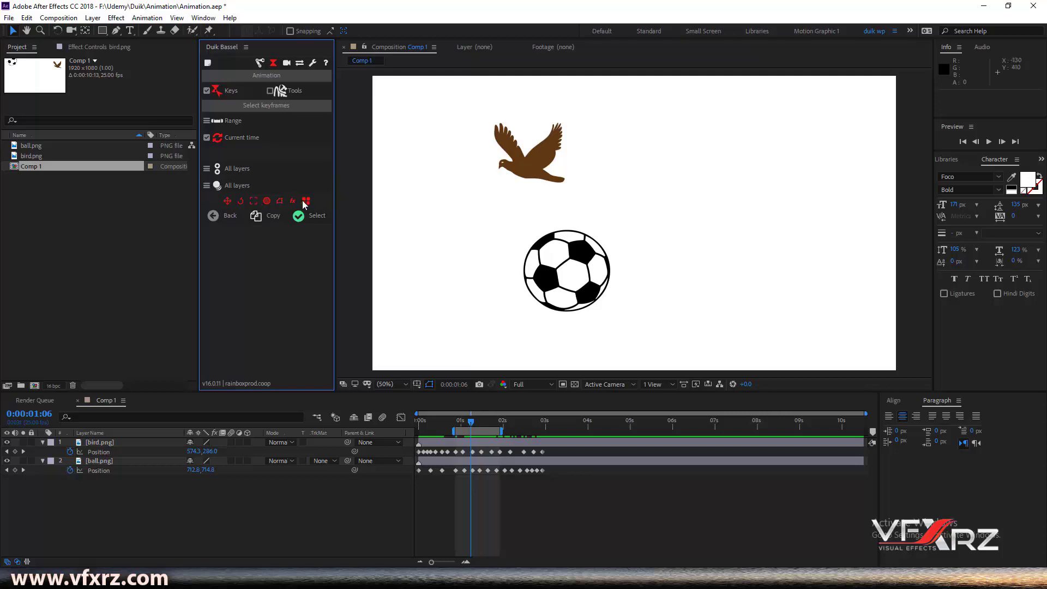
pyautogui.click(240, 202)
pyautogui.click(312, 520)
pyautogui.click(453, 463)
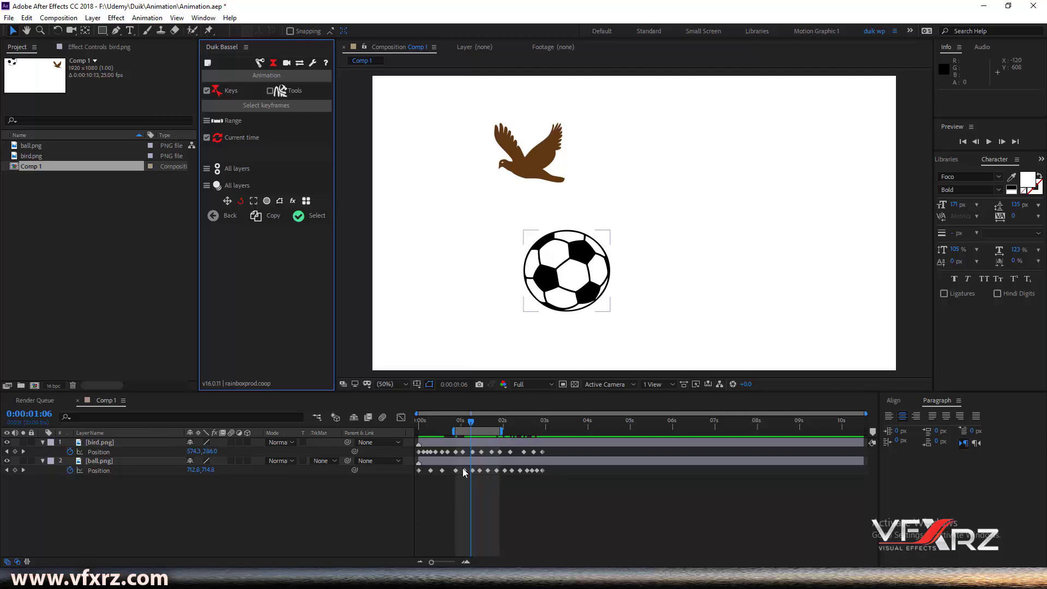
# Step: Switch the property filter from Rotation to Position and select both layers' position keyframes within the range
pyautogui.click(226, 203)
pyautogui.click(241, 201)
pyautogui.click(224, 215)
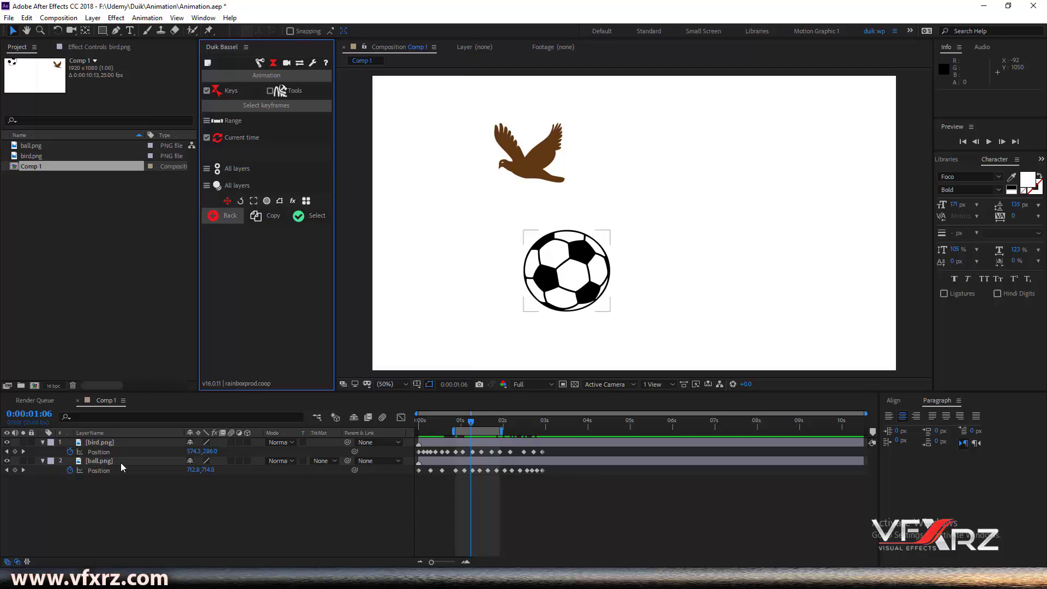
pyautogui.click(315, 217)
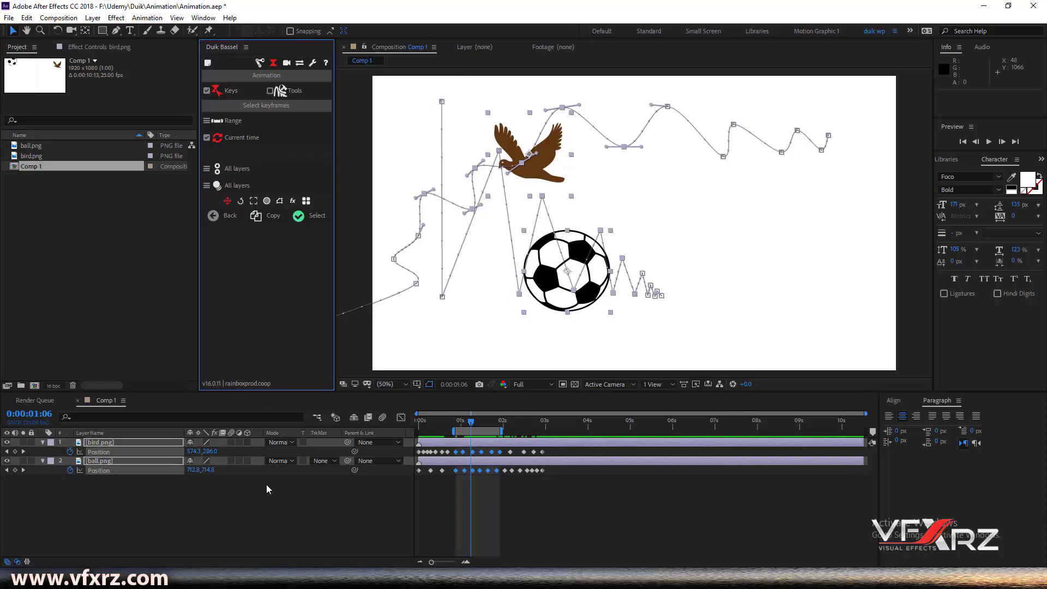
pyautogui.click(273, 517)
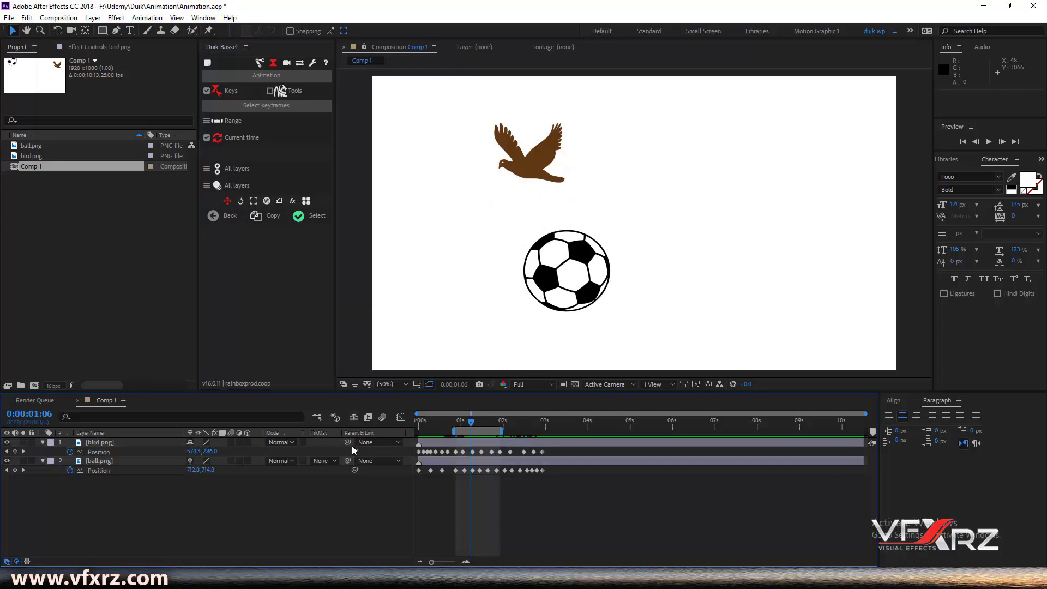
# Step: Set the layer filter to Selected layers and select only the ball layer's position keyframes within the range
pyautogui.click(218, 169)
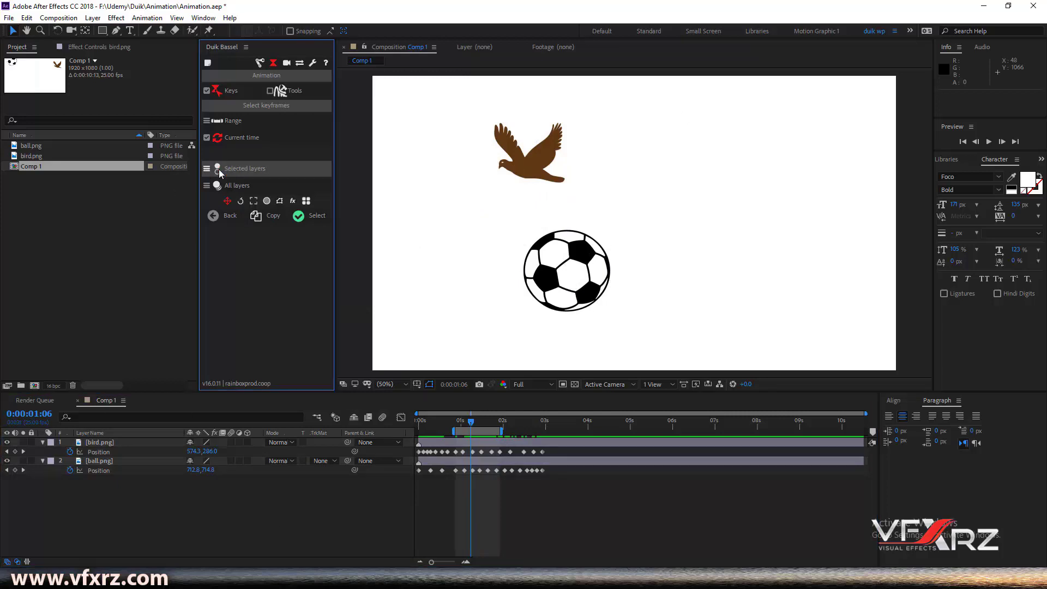
pyautogui.click(119, 453)
pyautogui.click(119, 463)
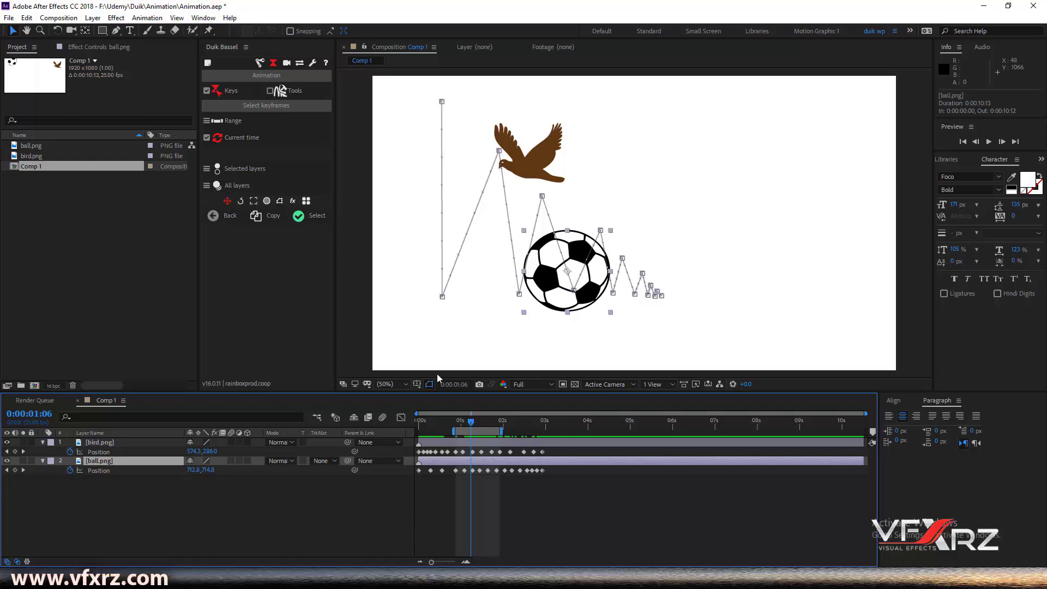
pyautogui.click(304, 217)
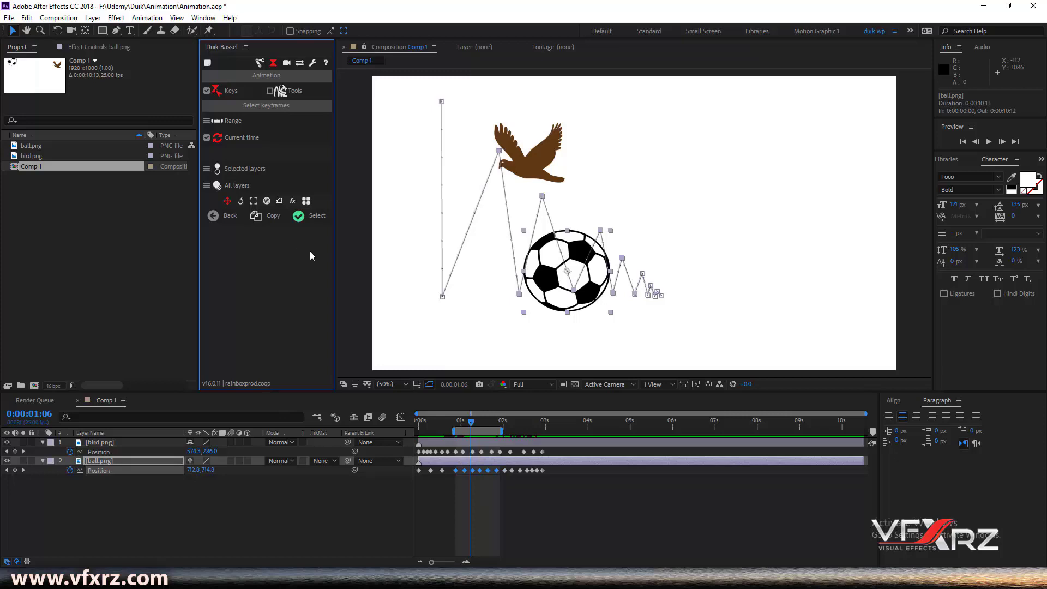
pyautogui.click(510, 506)
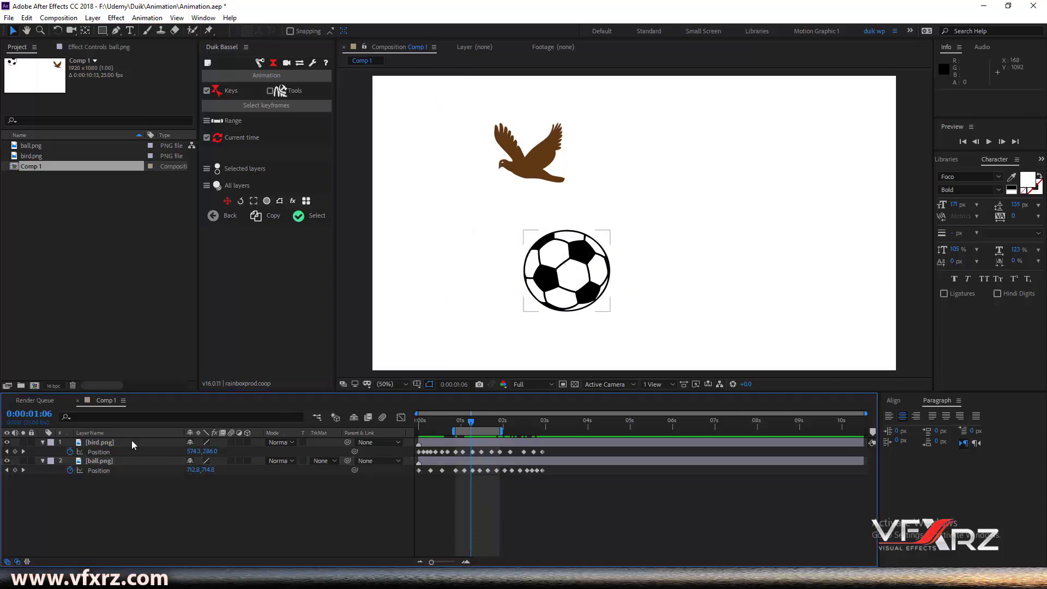
# Step: Apply the Generate Fill effect to the ball layer and keyframe its opacity at 77%
pyautogui.click(88, 462)
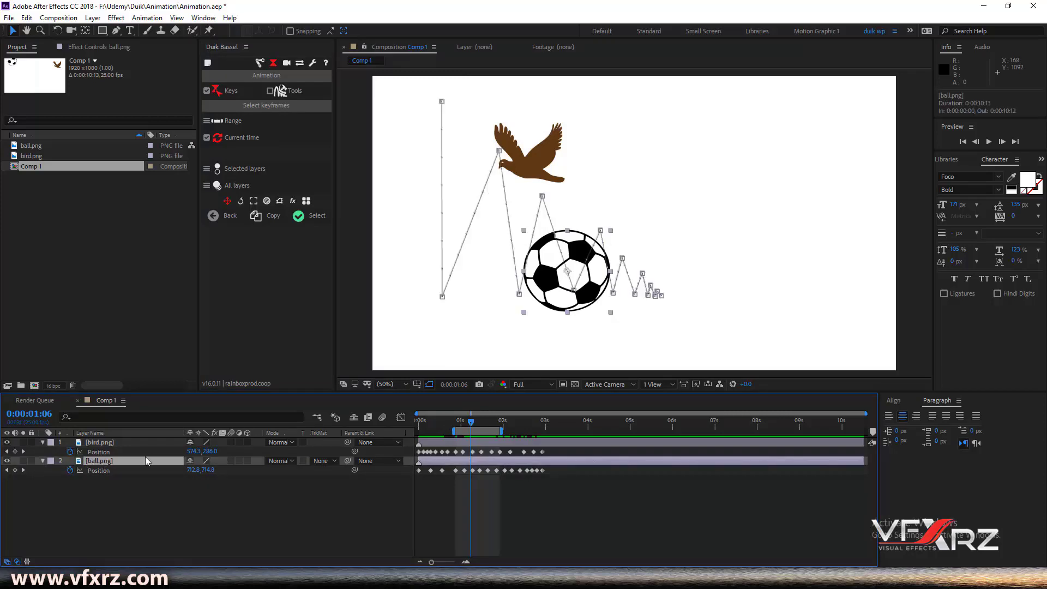
pyautogui.click(116, 18)
pyautogui.moveTo(177, 18)
pyautogui.moveTo(116, 18)
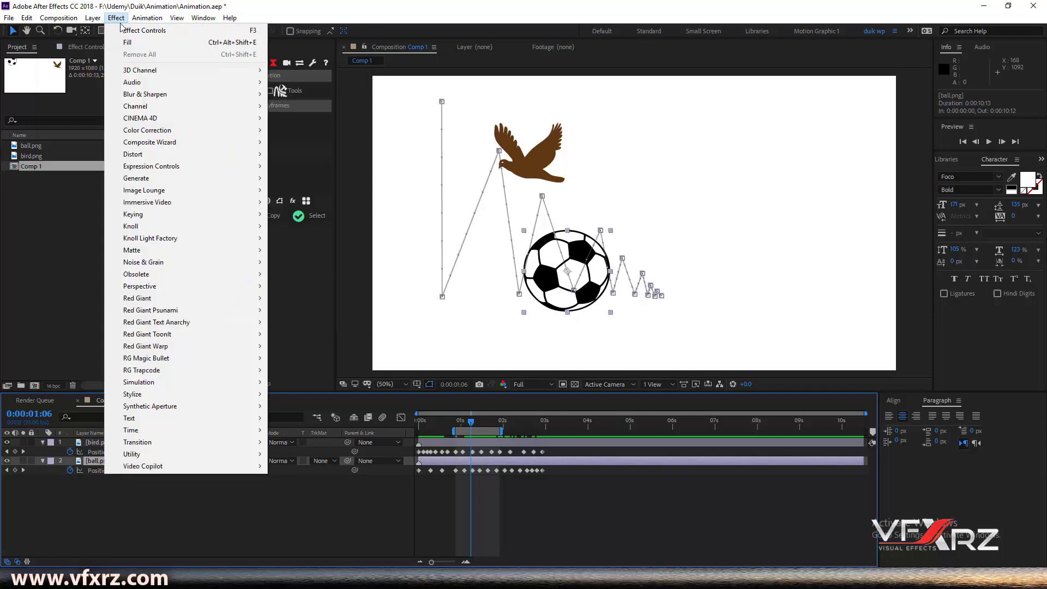
pyautogui.moveTo(164, 179)
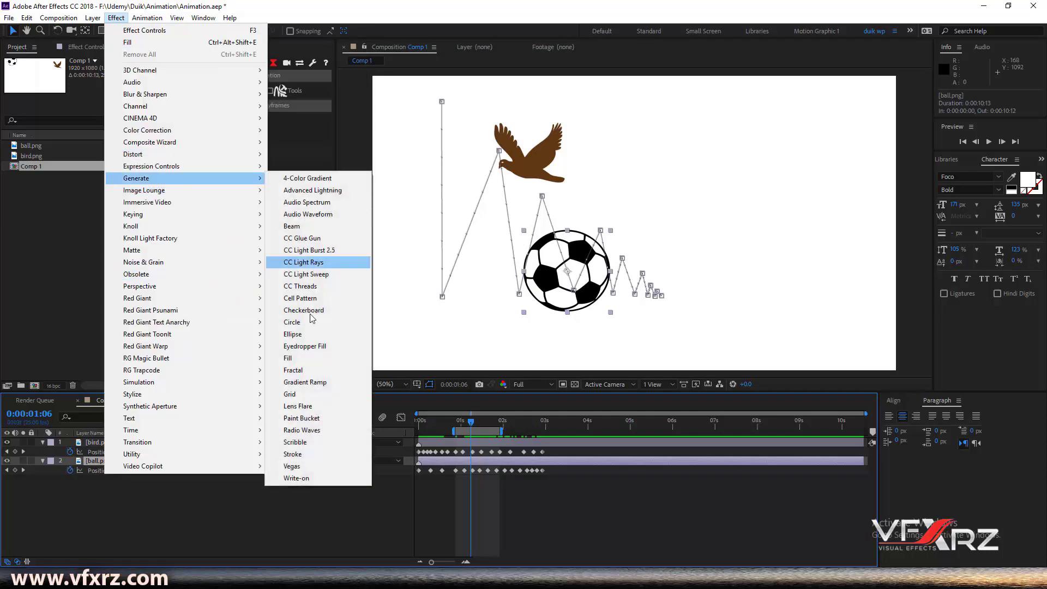
pyautogui.click(292, 357)
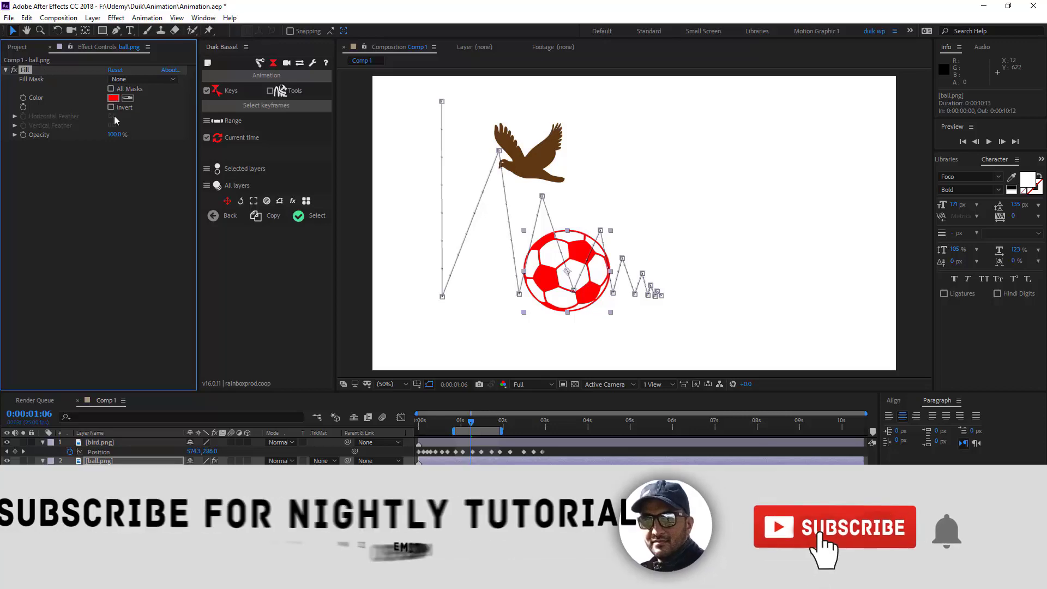
pyautogui.moveTo(113, 134); pyautogui.dragTo(76, 137)
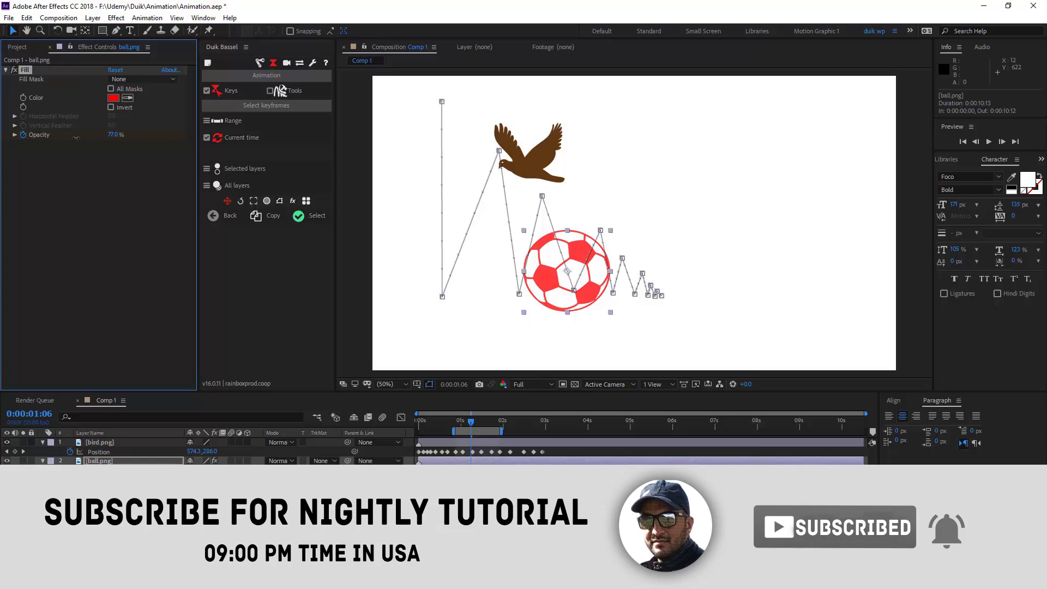
# Step: Keyframe the ball layer's Fill opacity at 100% at 0:00:01:14 and expand the Fill effect's properties in the timeline
pyautogui.moveTo(472, 426); pyautogui.dragTo(484, 423)
pyautogui.moveTo(112, 137); pyautogui.dragTo(142, 136)
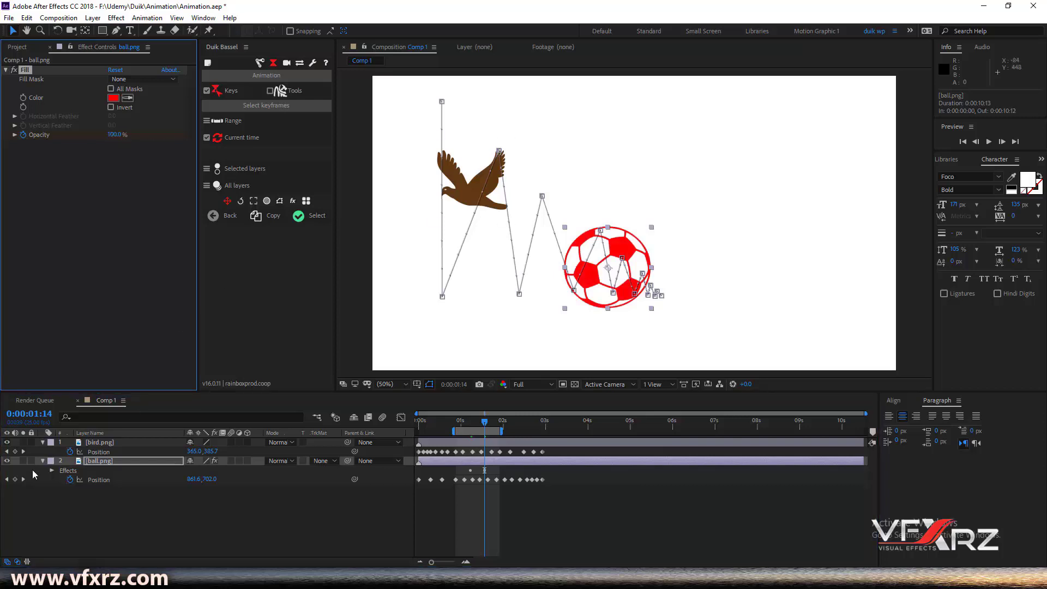
pyautogui.click(42, 461)
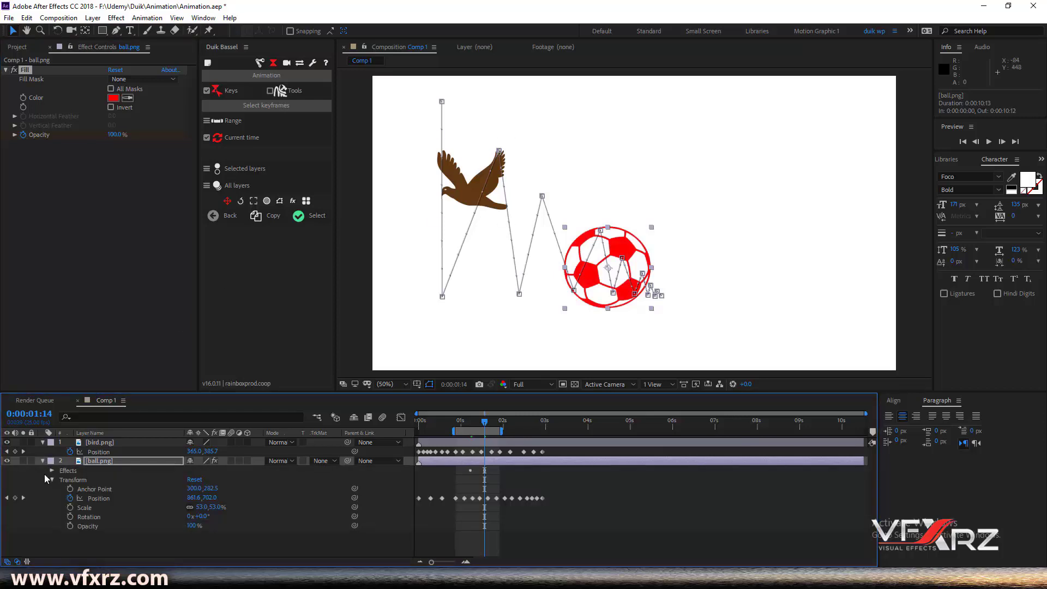
pyautogui.click(51, 470)
pyautogui.click(61, 479)
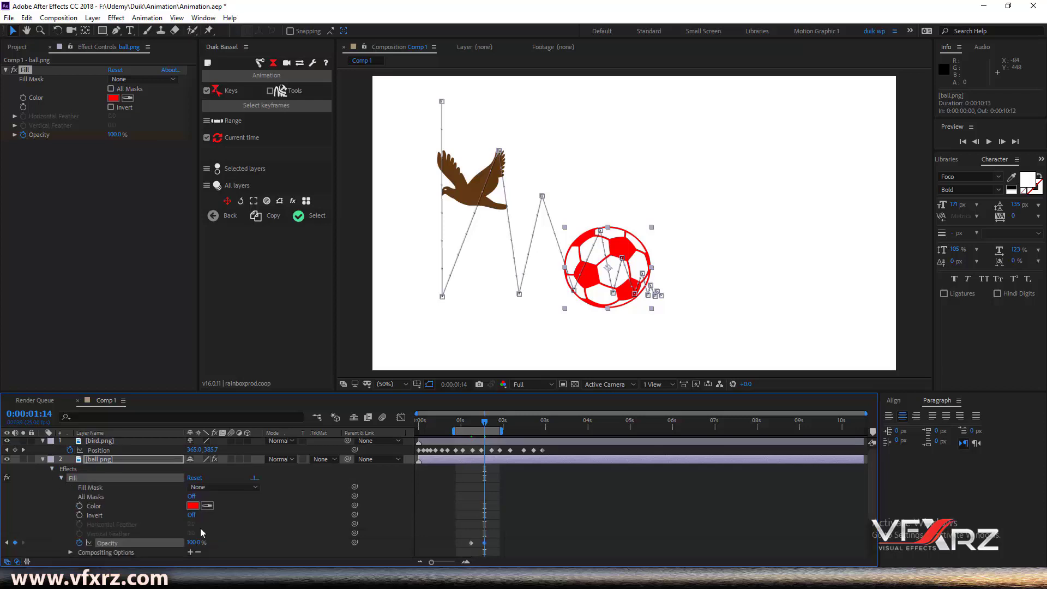
pyautogui.scroll(-2, 476, 524)
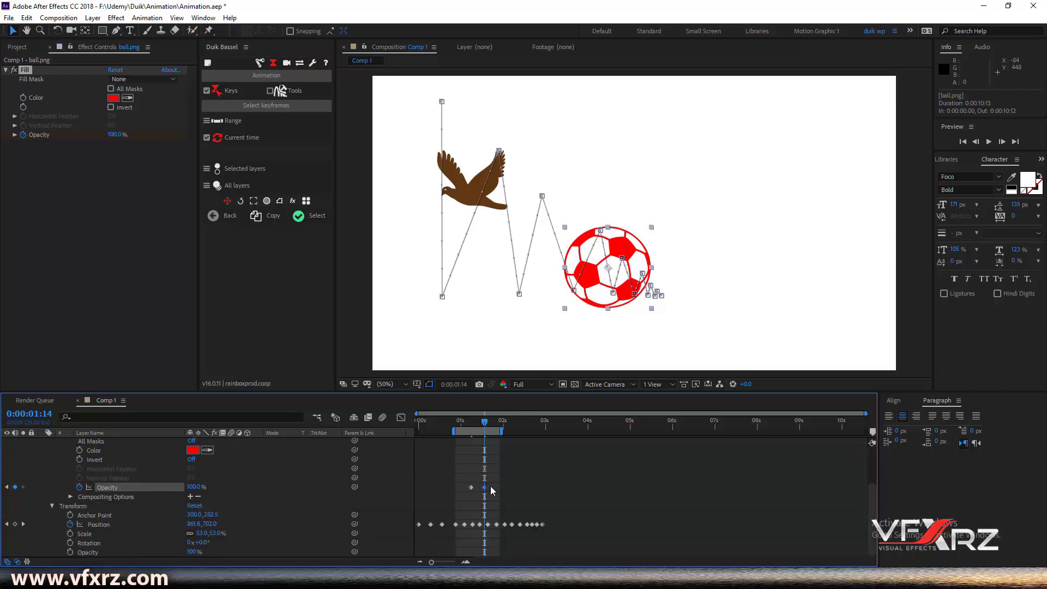
pyautogui.click(488, 496)
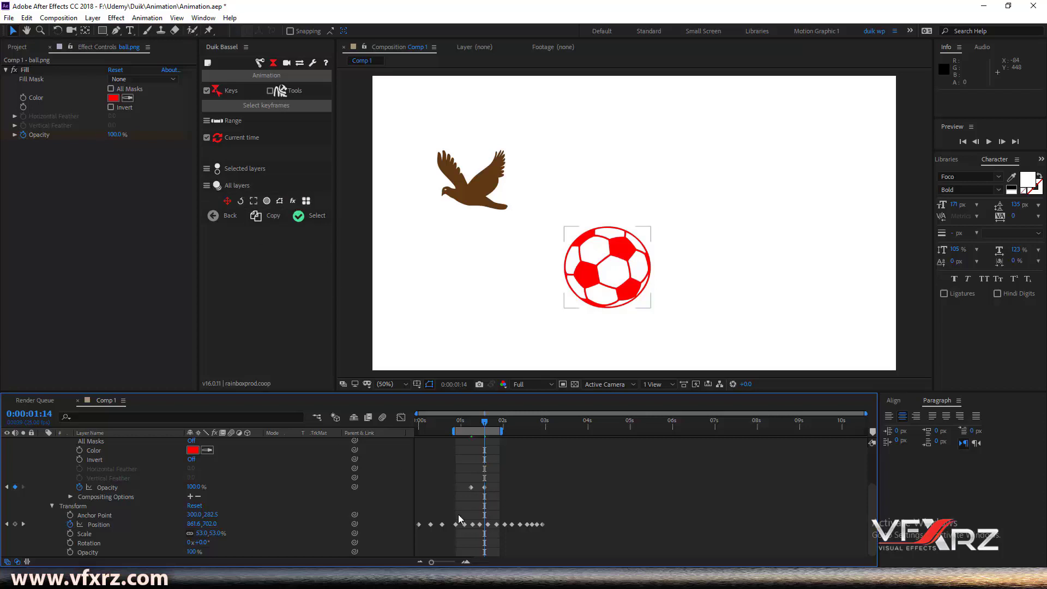
# Step: Limit the property filter to effects and select the ball layer's effect keyframes within the range
pyautogui.click(292, 201)
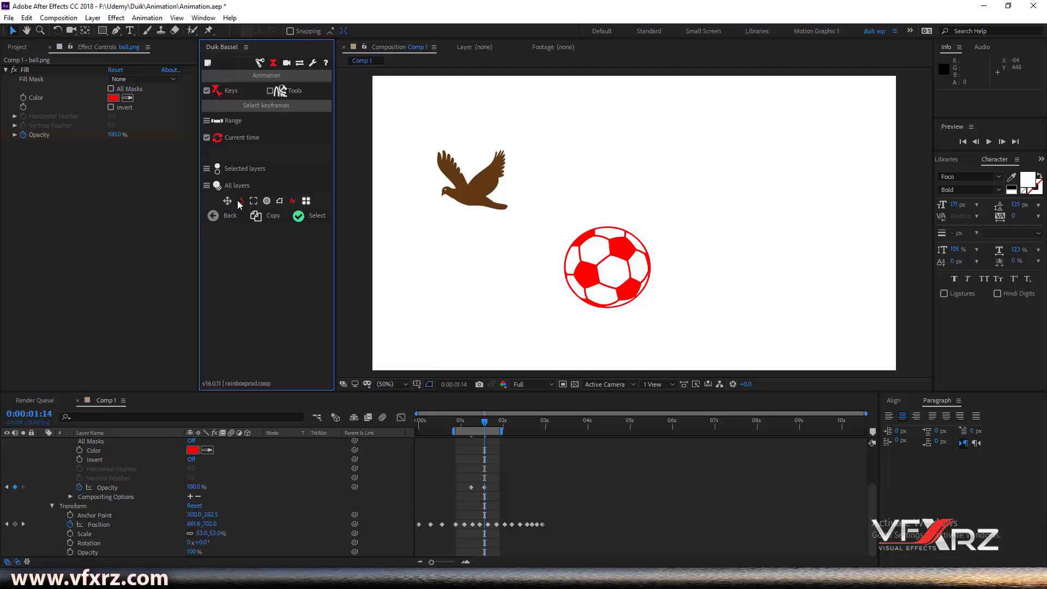
pyautogui.click(299, 215)
pyautogui.scroll(1, 273, 476)
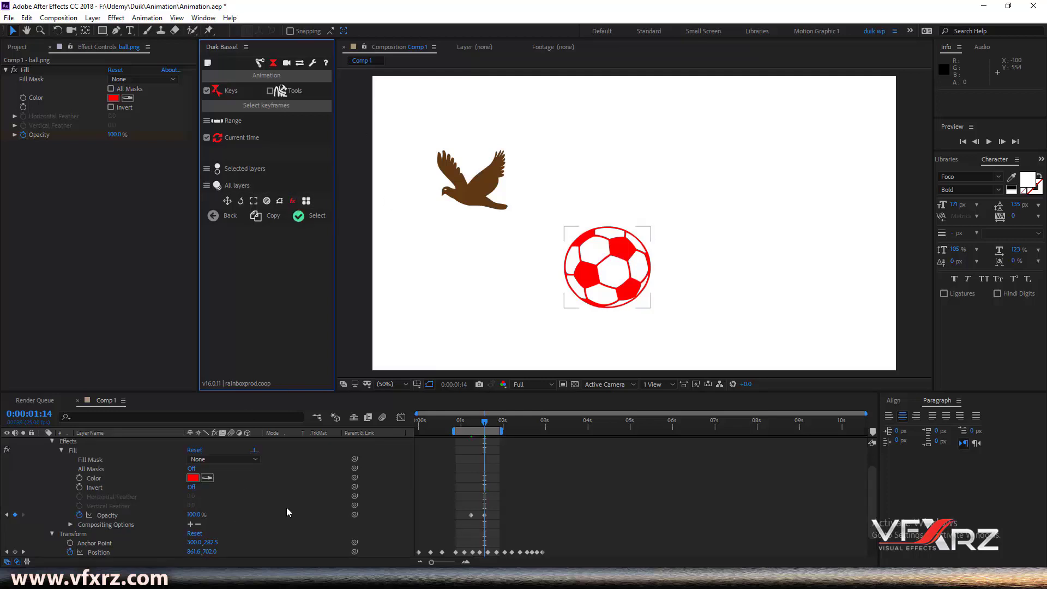
pyautogui.scroll(1, 286, 507)
pyautogui.click(103, 460)
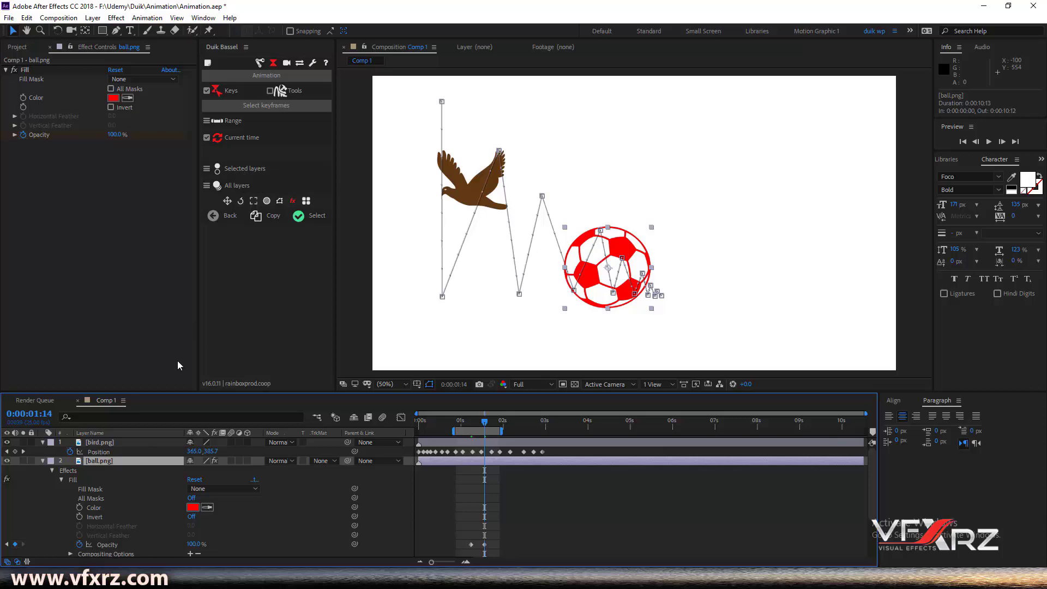
pyautogui.click(308, 219)
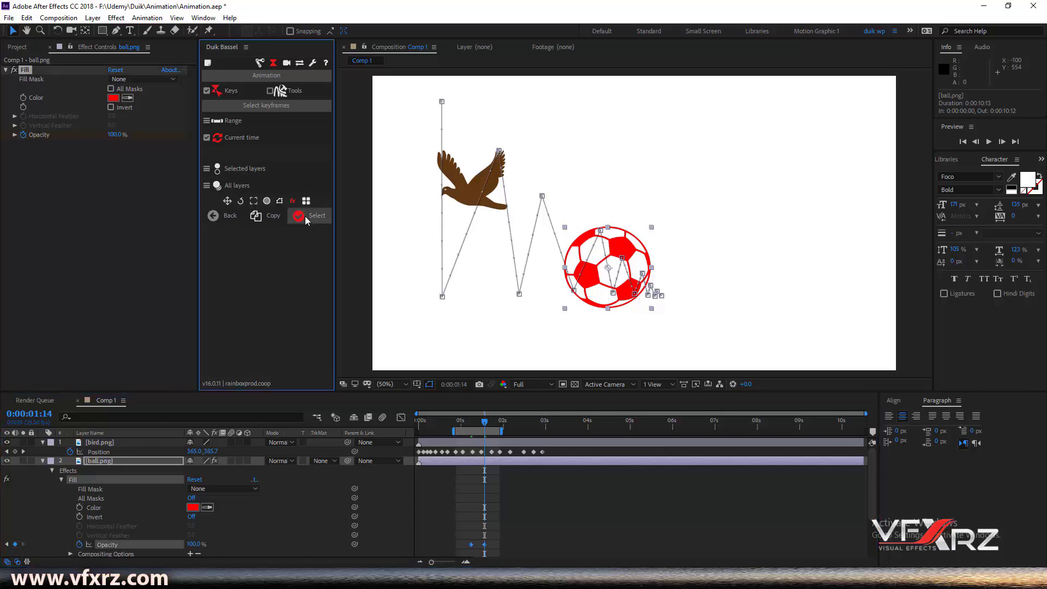
pyautogui.scroll(-3, 542, 503)
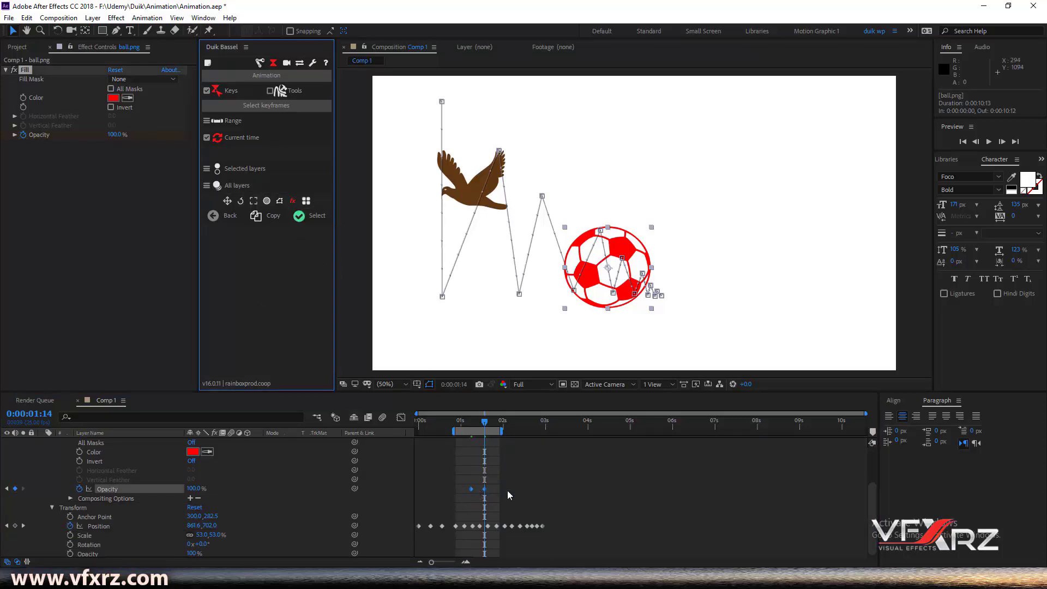
pyautogui.scroll(2, 480, 491)
pyautogui.scroll(-2, 481, 502)
pyautogui.scroll(3, 480, 504)
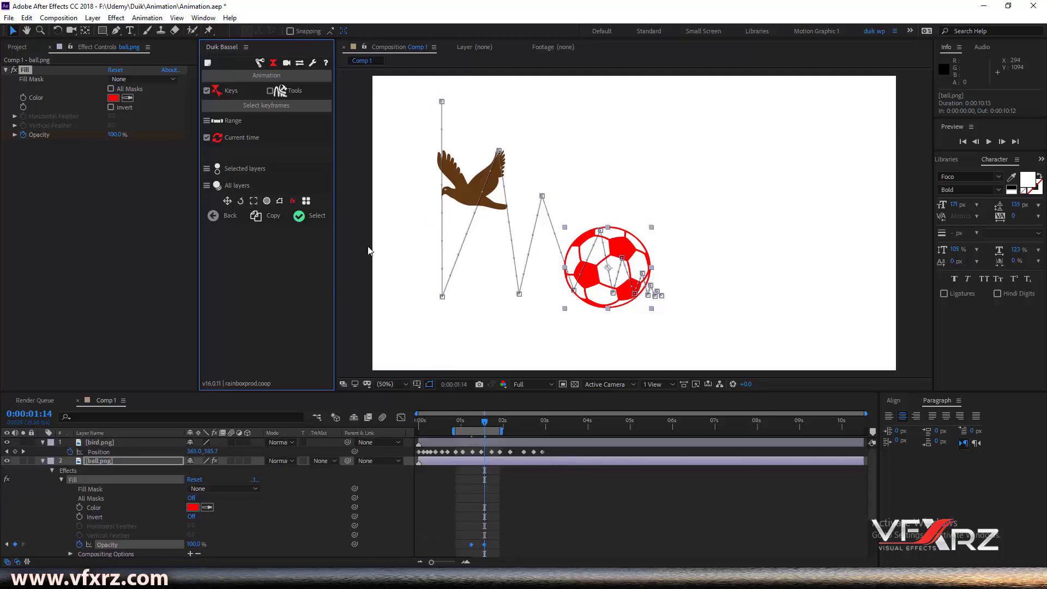
# Step: Enable all property types in the filter and select every keyframe of the ball layer within the range
pyautogui.click(306, 202)
pyautogui.click(317, 216)
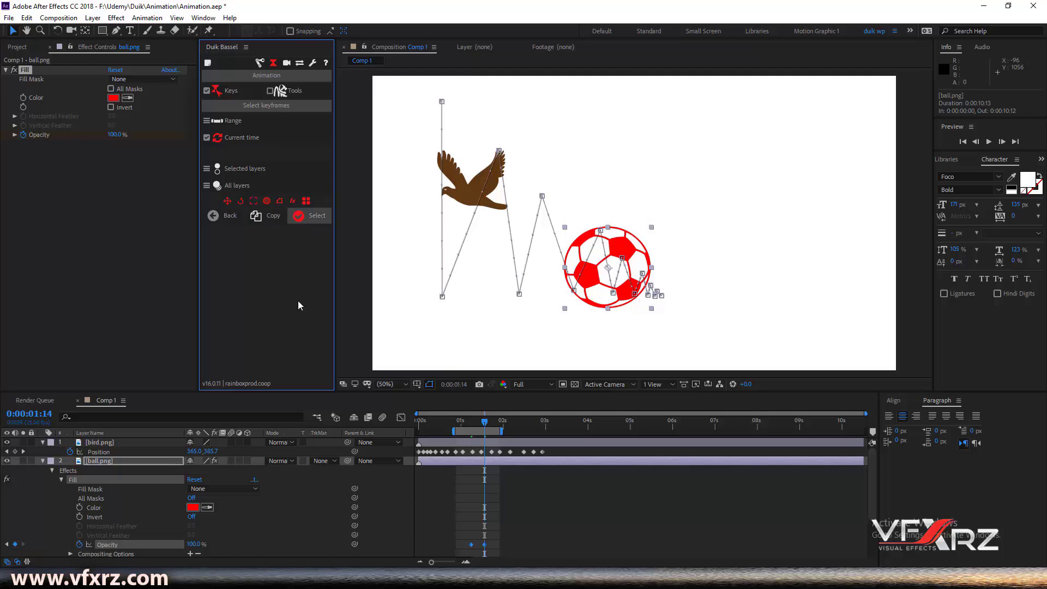
pyautogui.scroll(-3, 314, 469)
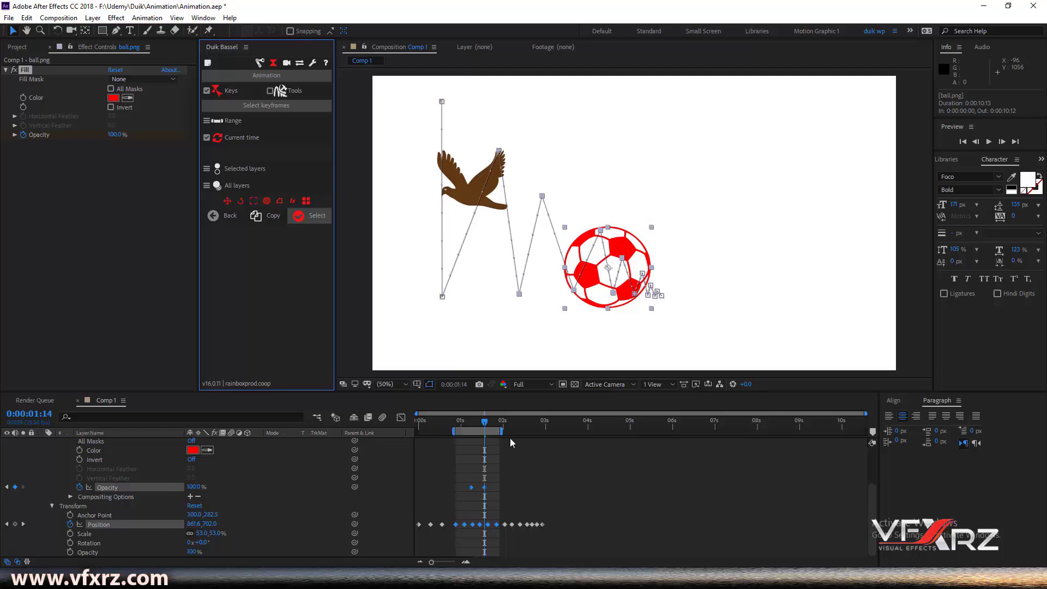
# Step: Set the keyframe selection's time filter to Time and make the work area run from 0:00:00:00 to 0:00:02:24
pyautogui.click(228, 120)
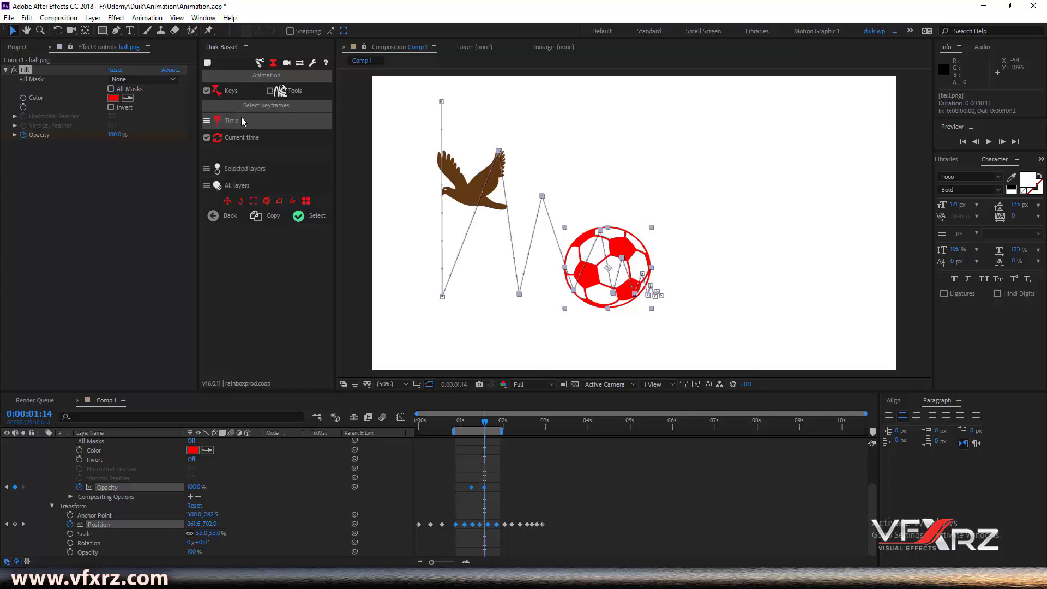
pyautogui.click(237, 185)
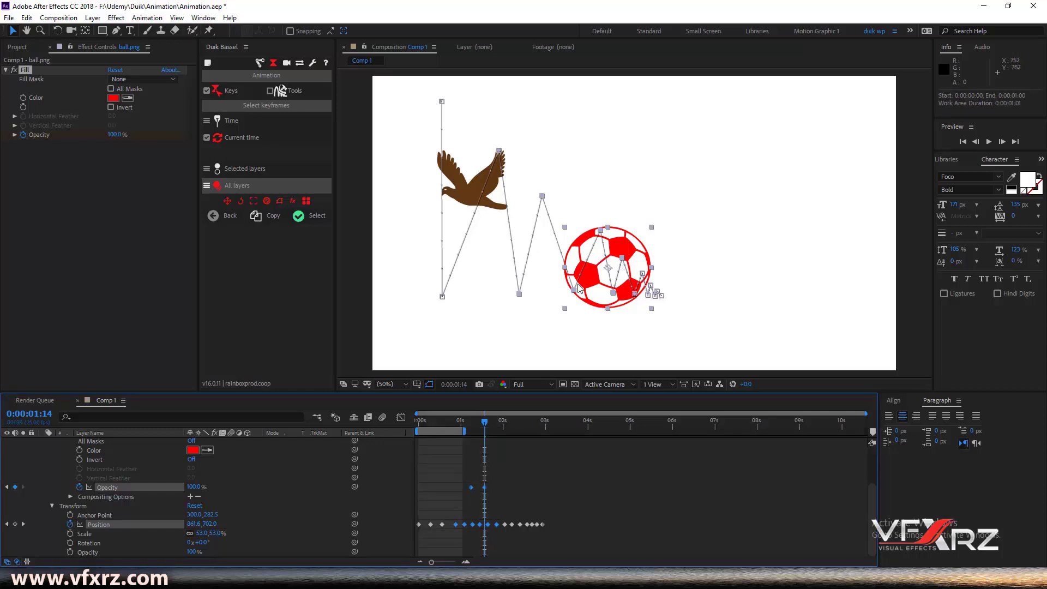
pyautogui.moveTo(464, 434); pyautogui.dragTo(547, 434)
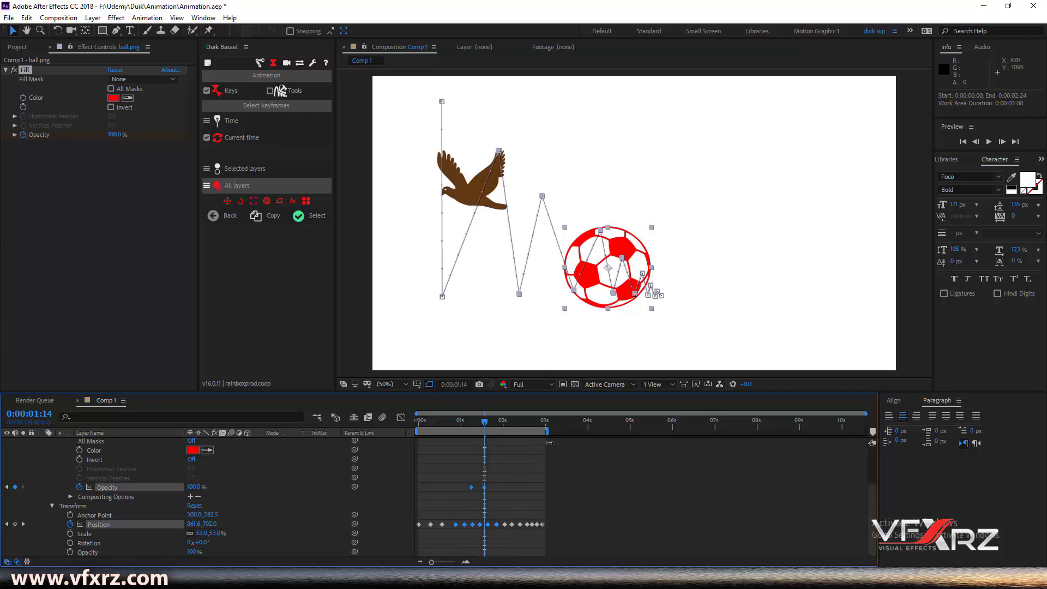
# Step: Delete the Fill effect from the ball layer and select all of its position keyframes
pyautogui.hotkey('ctrl', 'shift', 'a')
pyautogui.click(28, 78)
pyautogui.click(29, 78)
pyautogui.press('Delete')
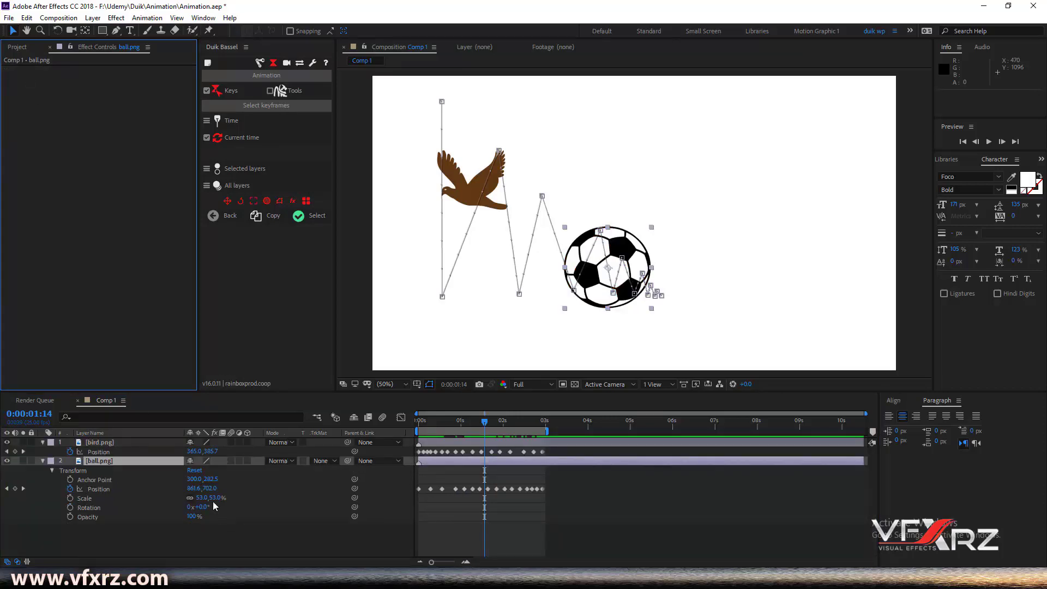
pyautogui.click(96, 490)
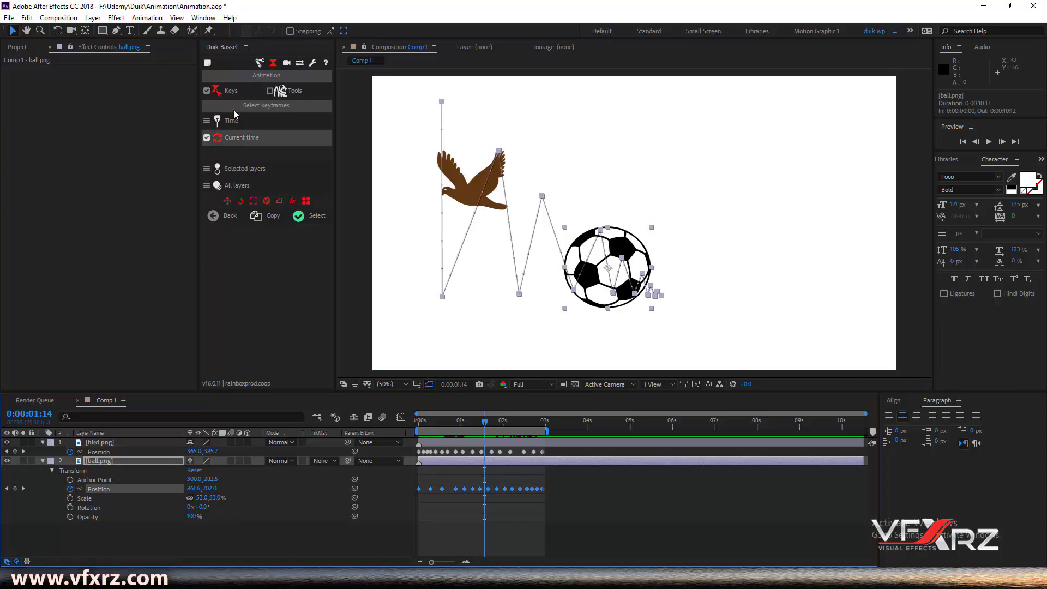
# Step: Return to Duik's keyframe tools, switch them to adding keyframes, and move the current time to 0:00:00:17
pyautogui.click(225, 219)
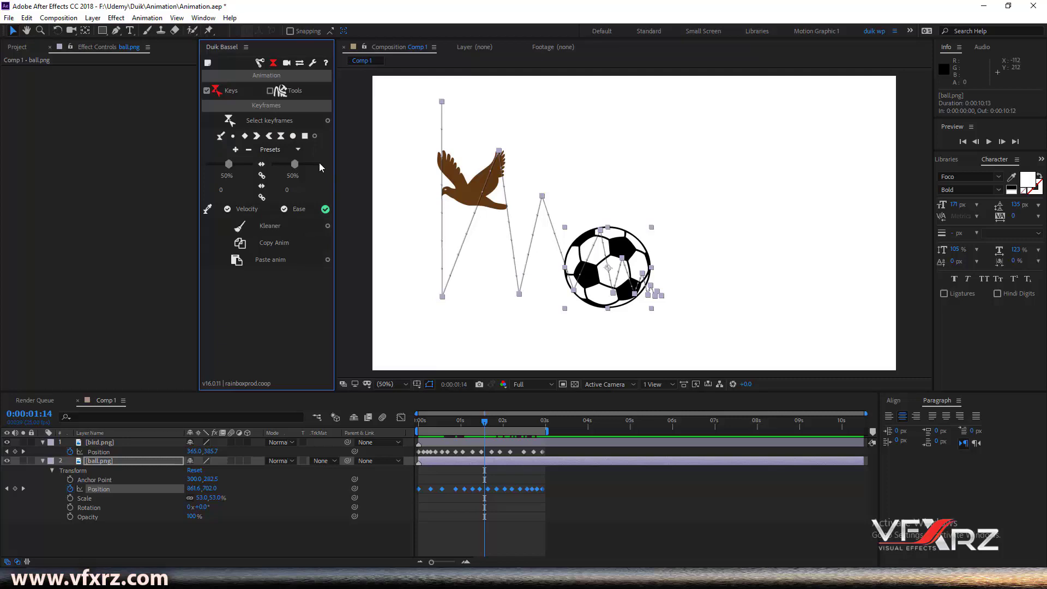
pyautogui.click(221, 140)
pyautogui.click(486, 429)
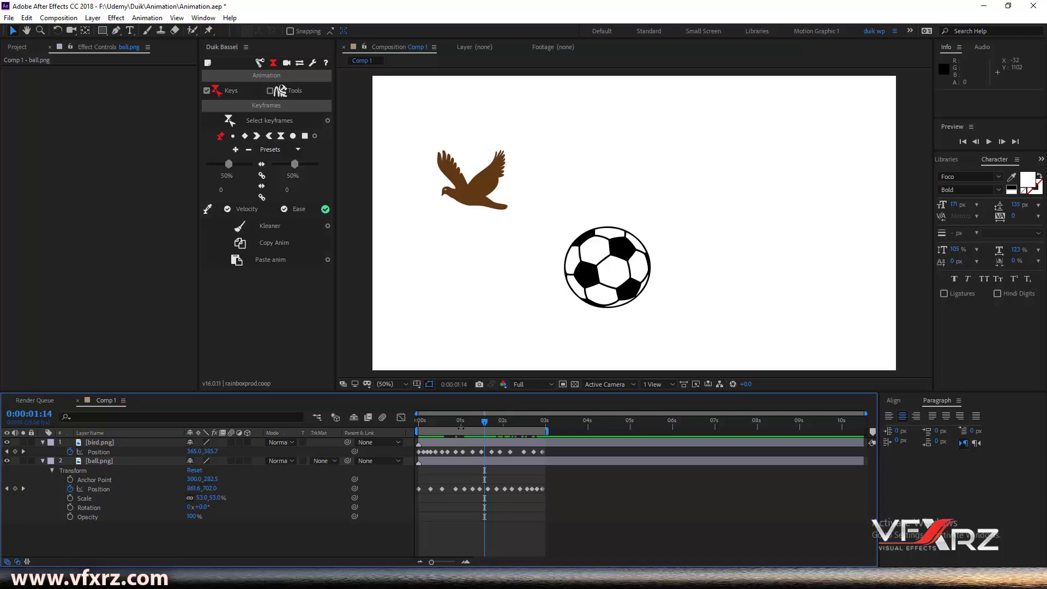
pyautogui.moveTo(457, 428); pyautogui.dragTo(448, 430)
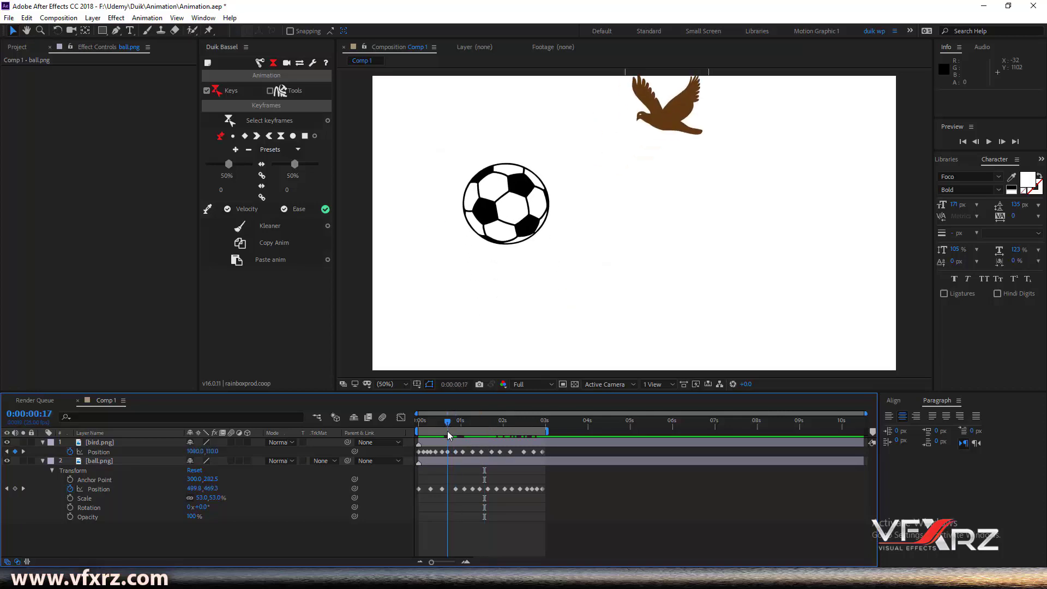
# Step: Try adding a linear position keyframe to the ball layer at the current time, undo it, and add an Easy Ease keyframe instead
pyautogui.click(431, 457)
pyautogui.click(472, 464)
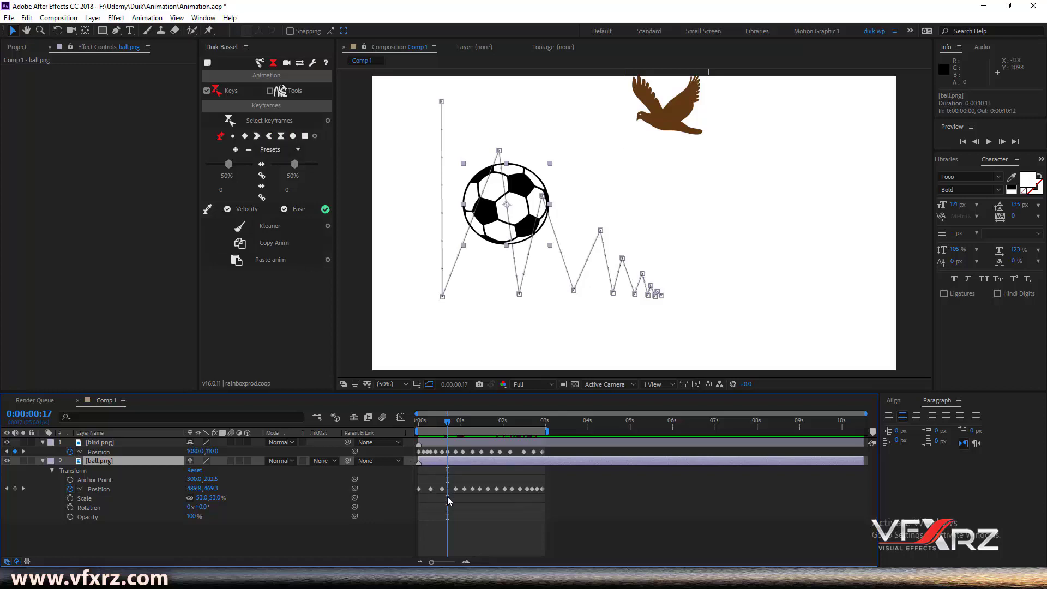
pyautogui.click(246, 138)
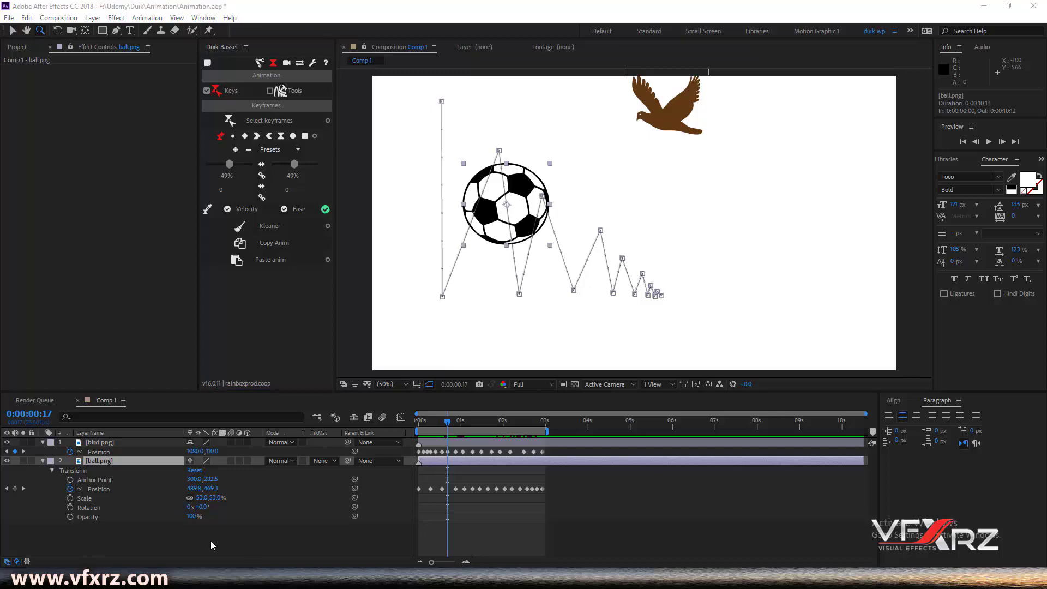
pyautogui.click(106, 490)
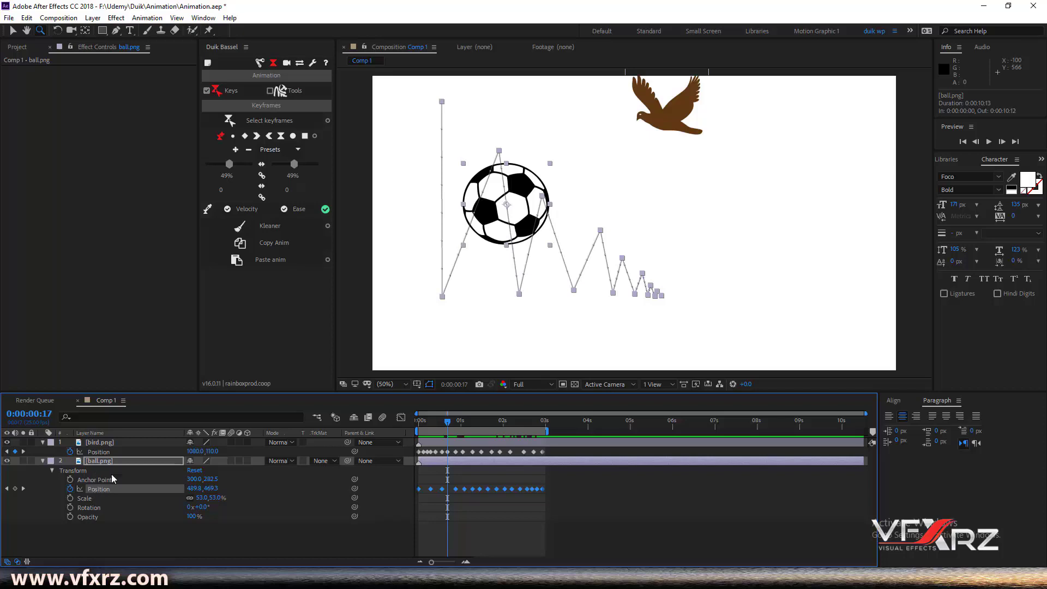
pyautogui.click(245, 136)
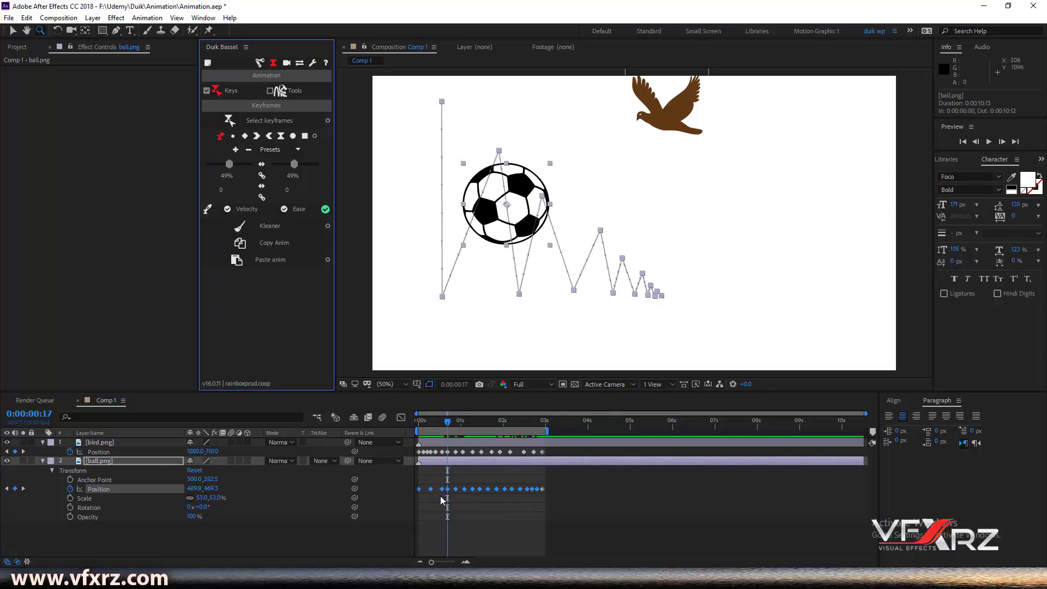
pyautogui.hotkey('ctrl', 'z')
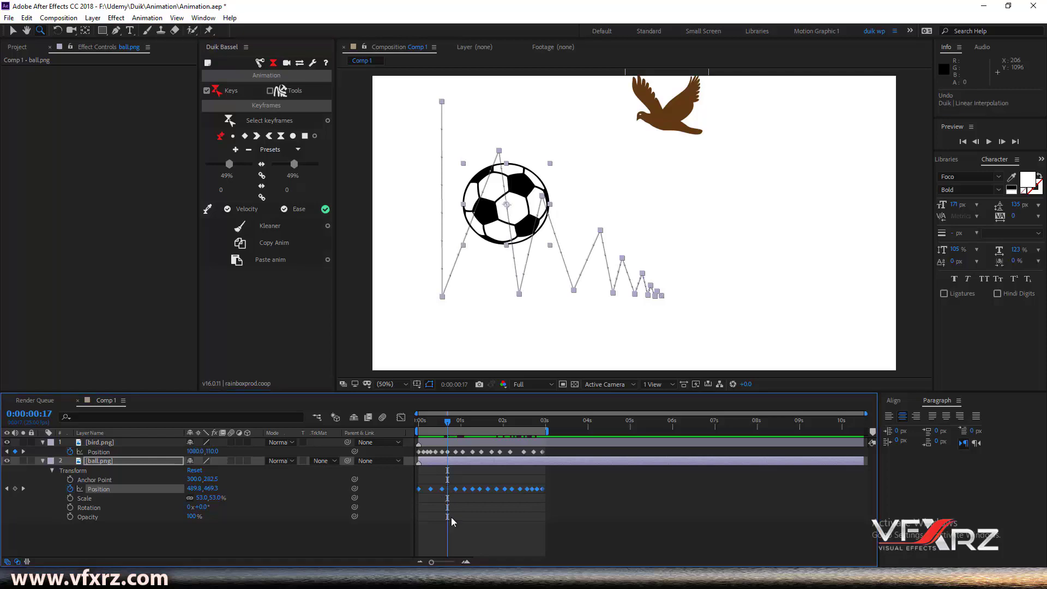
pyautogui.click(282, 141)
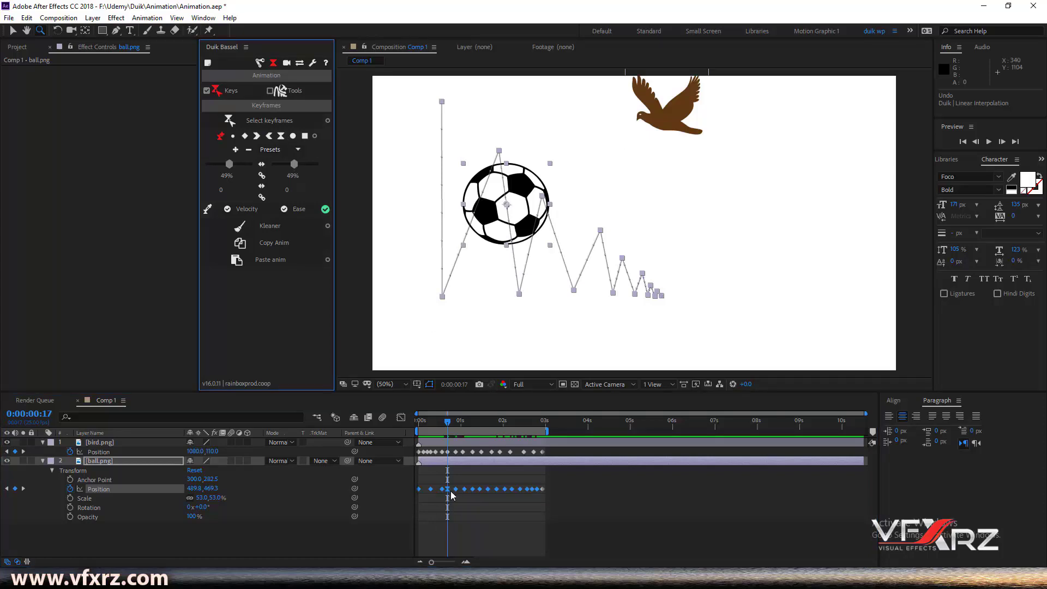
# Step: Turn off keyframe adding, try ease interpolations on all the ball's position keyframes, and finally apply Hold interpolation to them
pyautogui.click(222, 140)
pyautogui.click(113, 487)
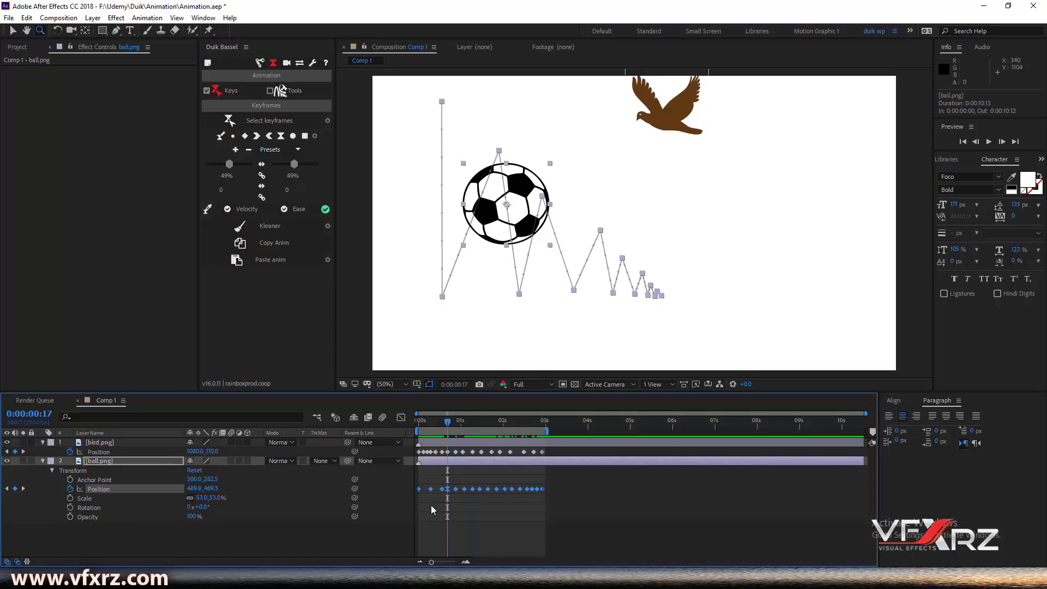
pyautogui.click(282, 139)
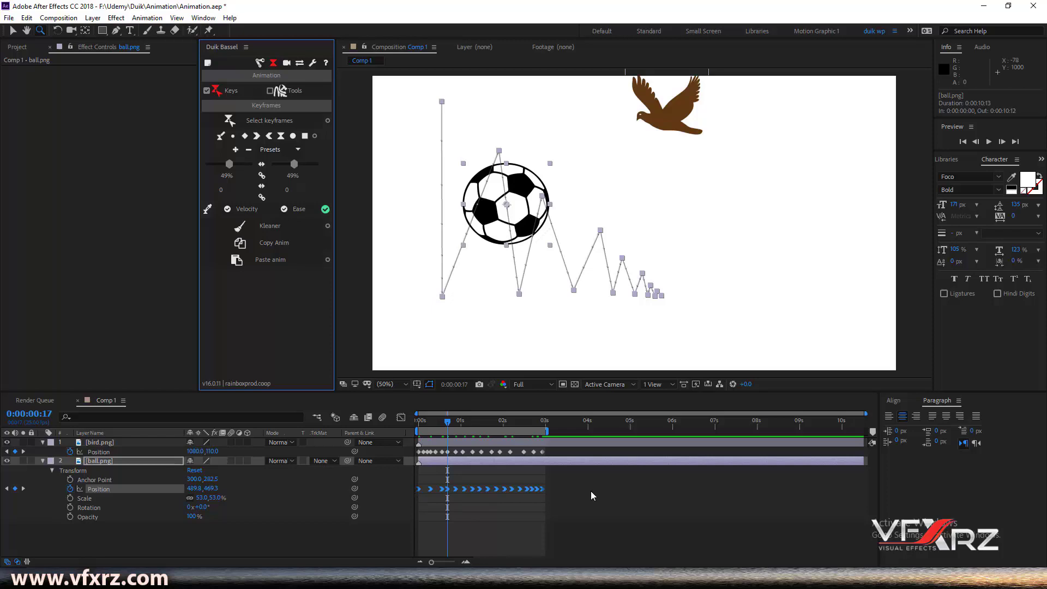
pyautogui.click(272, 139)
pyautogui.click(307, 140)
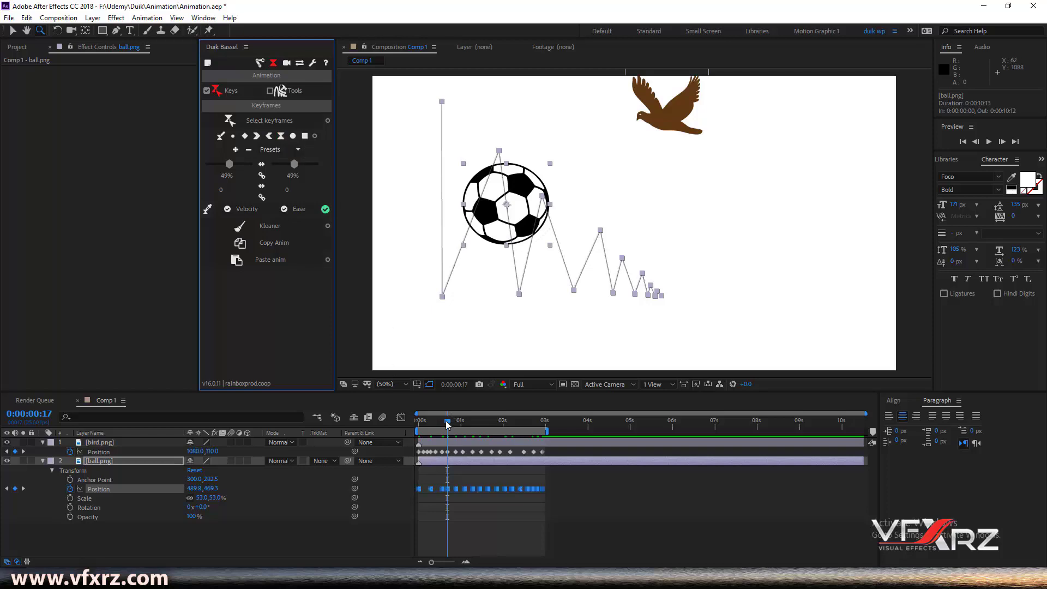
# Step: Preview the animation from the start, hide the bird layer, and preview the ball alone, stopping at 0:00:01:02
pyautogui.press('Home')
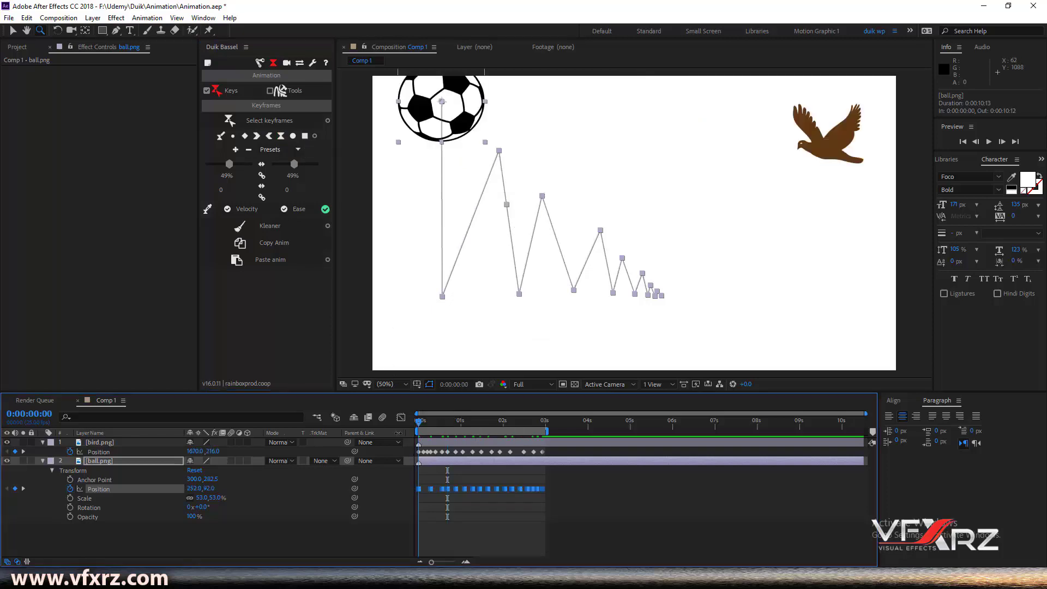
pyautogui.press('space')
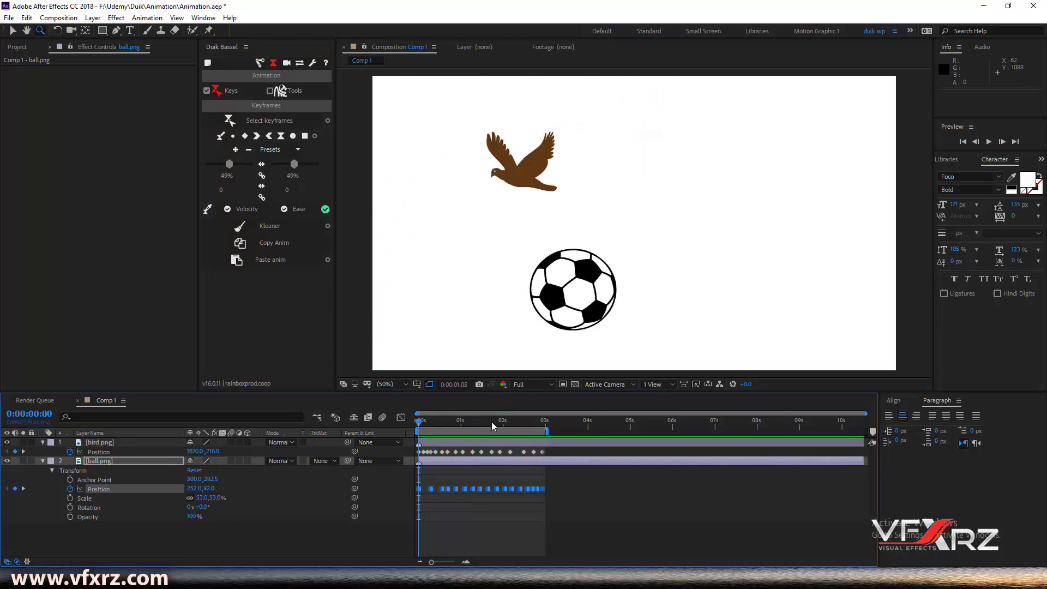
pyautogui.press('space')
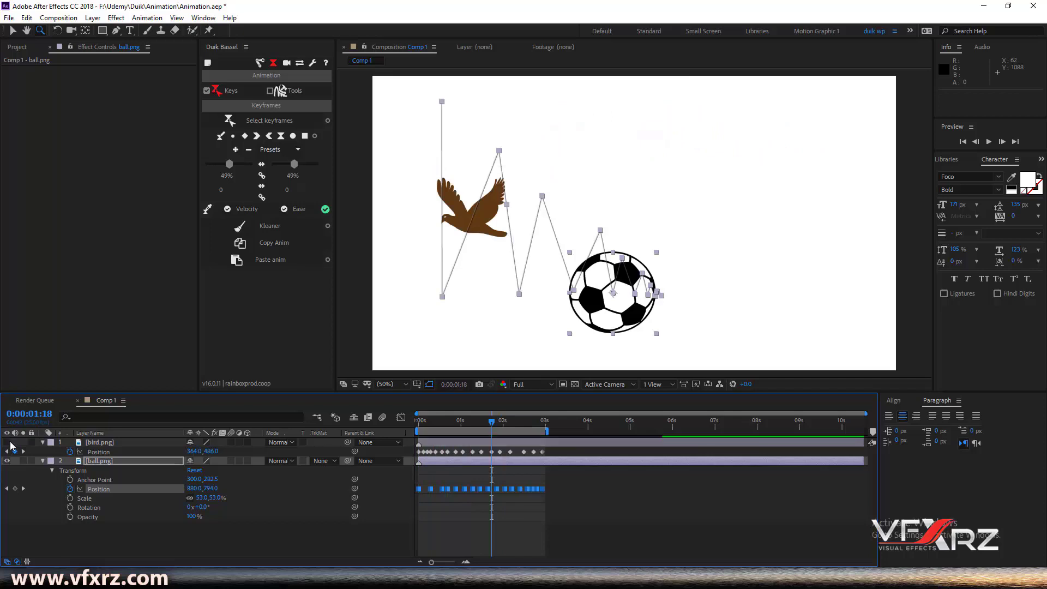
pyautogui.click(6, 443)
pyautogui.press('Home')
pyautogui.press('space')
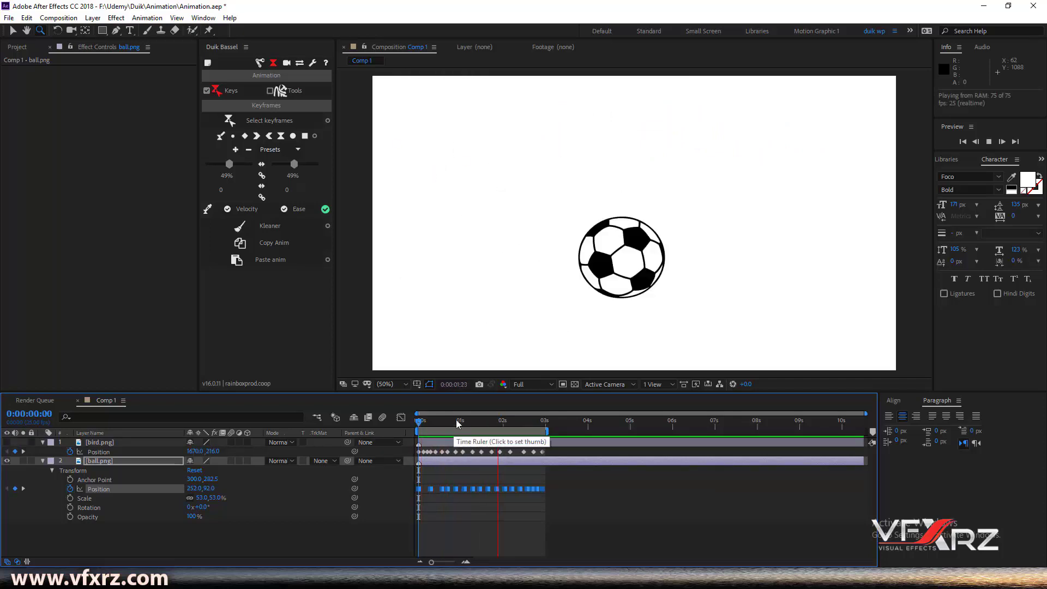
pyautogui.click(465, 422)
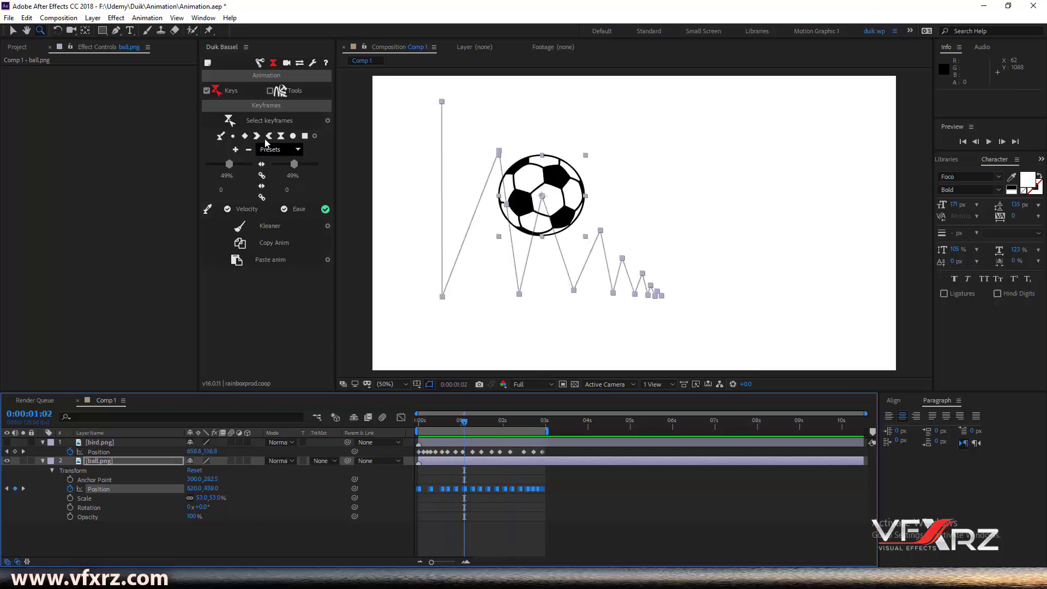
# Step: Try Easy Ease on all the ball's position keyframes and preview the animation from the start, stopping at 0:00:00:14
pyautogui.click(281, 137)
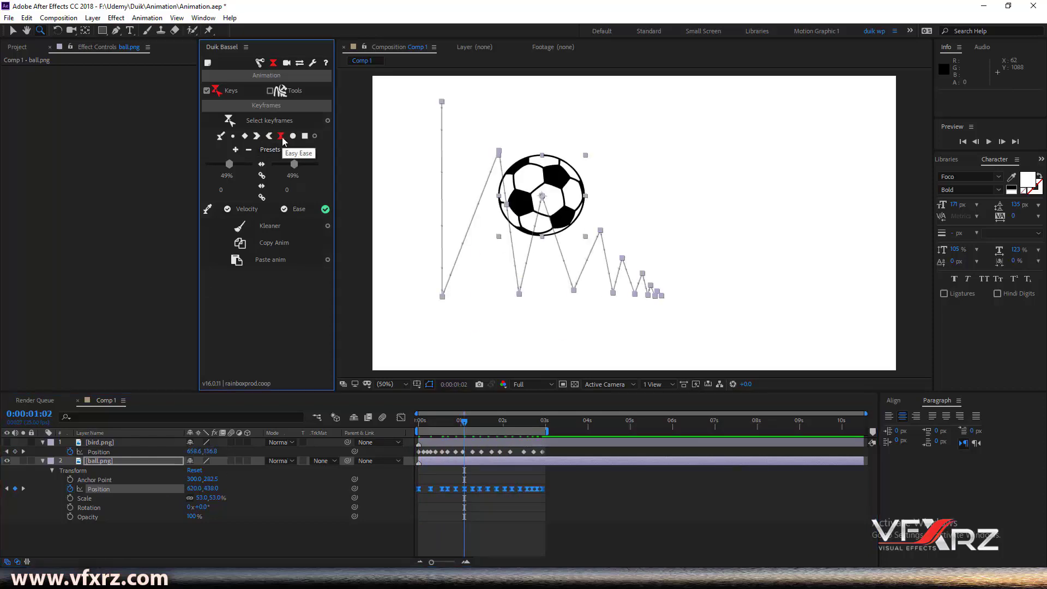
pyautogui.moveTo(451, 420); pyautogui.dragTo(407, 450)
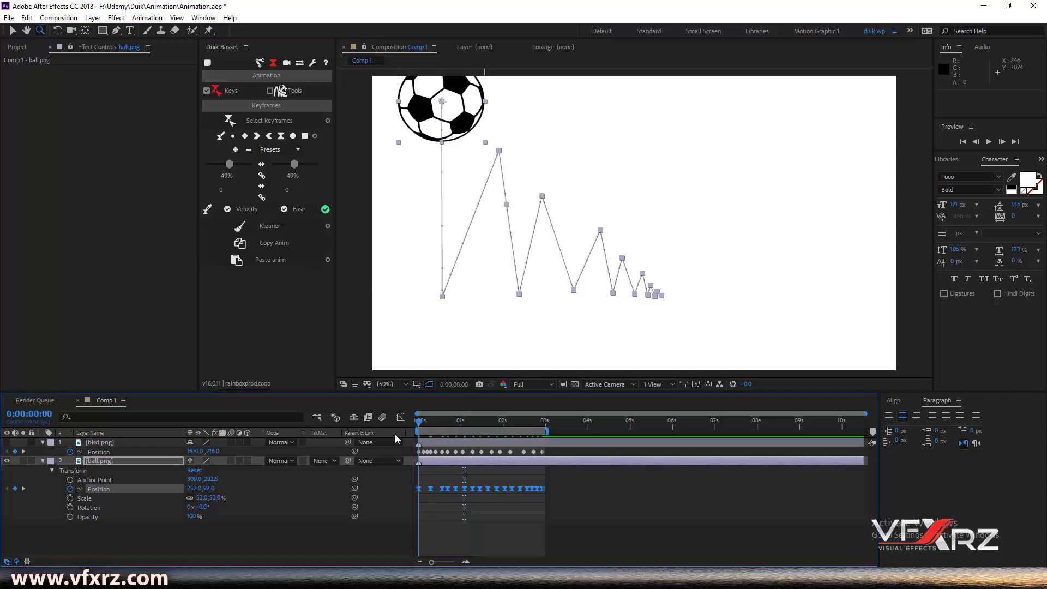
pyautogui.press('space')
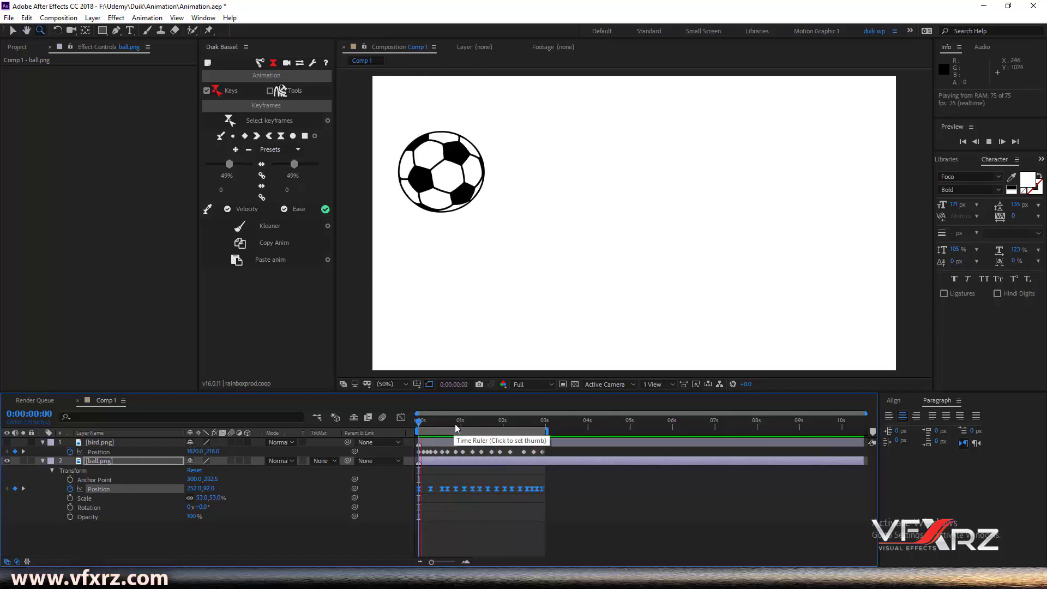
pyautogui.moveTo(457, 428); pyautogui.dragTo(443, 427)
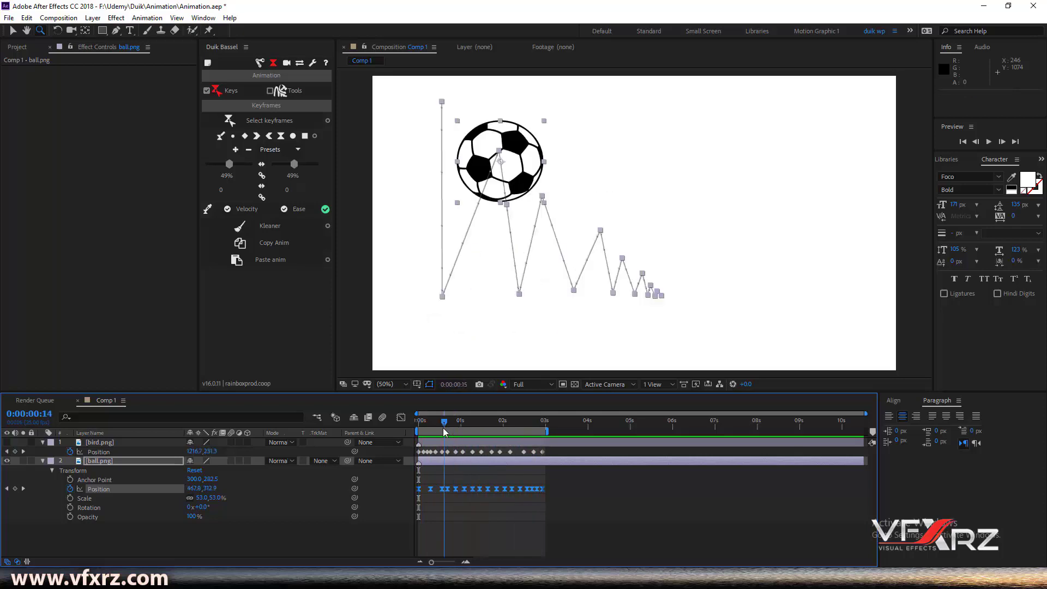
# Step: Show the ball's position in the graph editor and try Ease In, Ease Out, Easy Ease, Hold and Linear interpolation on all its keyframes
pyautogui.click(396, 419)
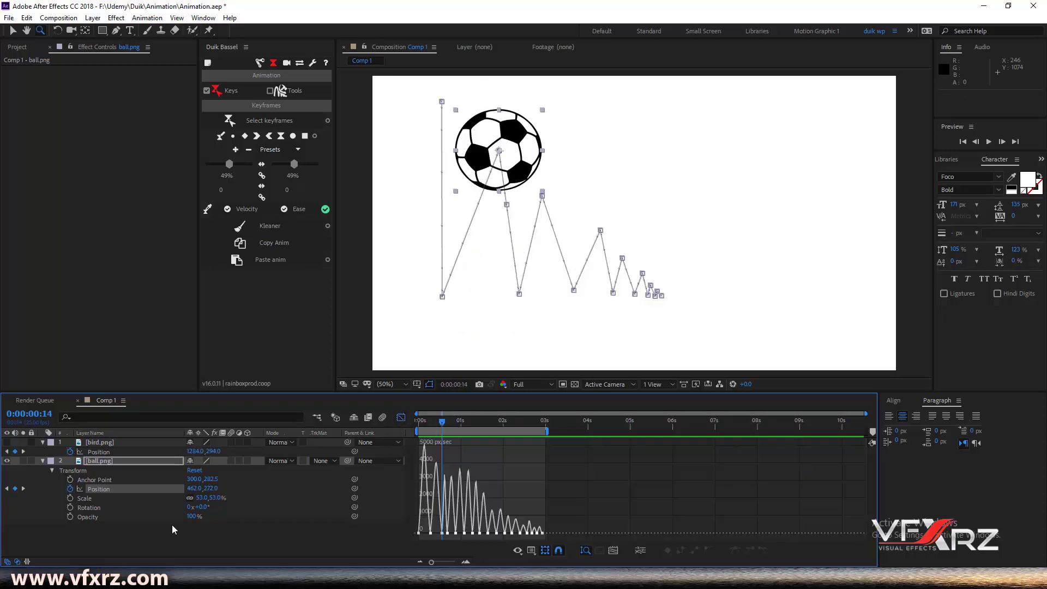
pyautogui.click(116, 491)
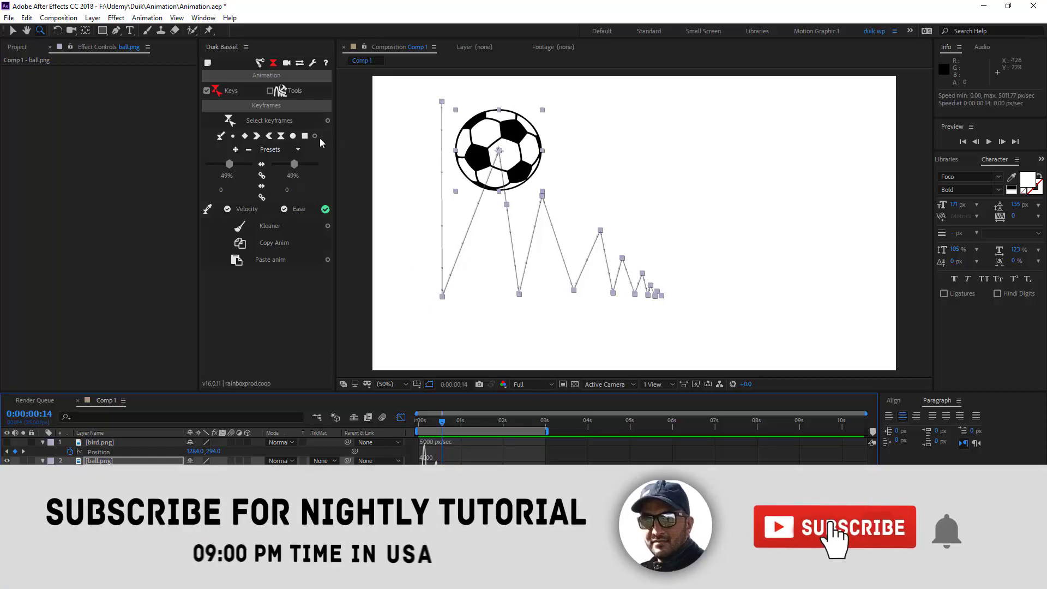
pyautogui.click(257, 137)
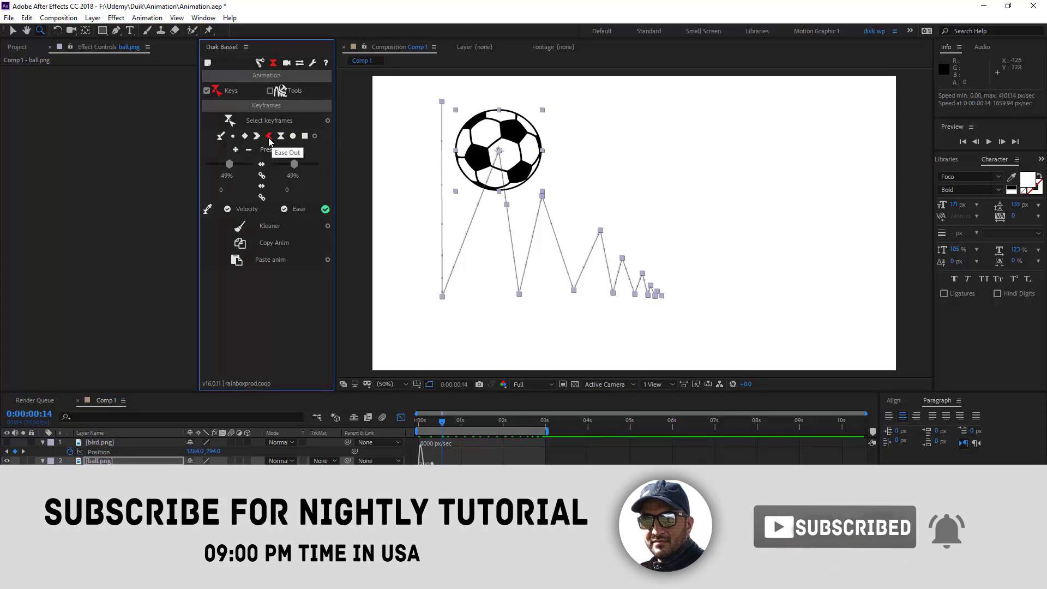
pyautogui.click(269, 139)
pyautogui.click(280, 137)
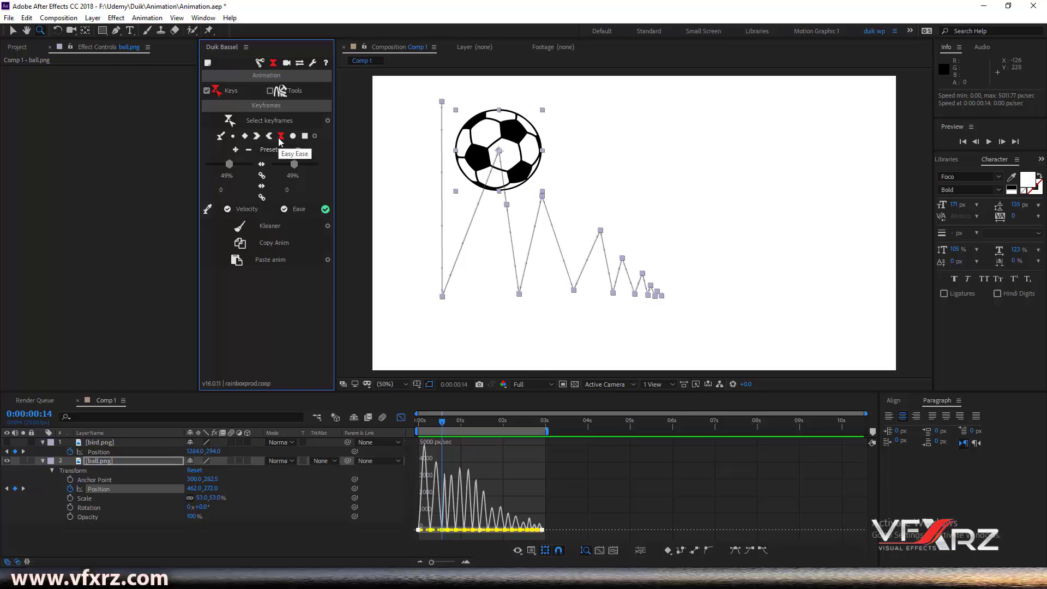
pyautogui.click(304, 137)
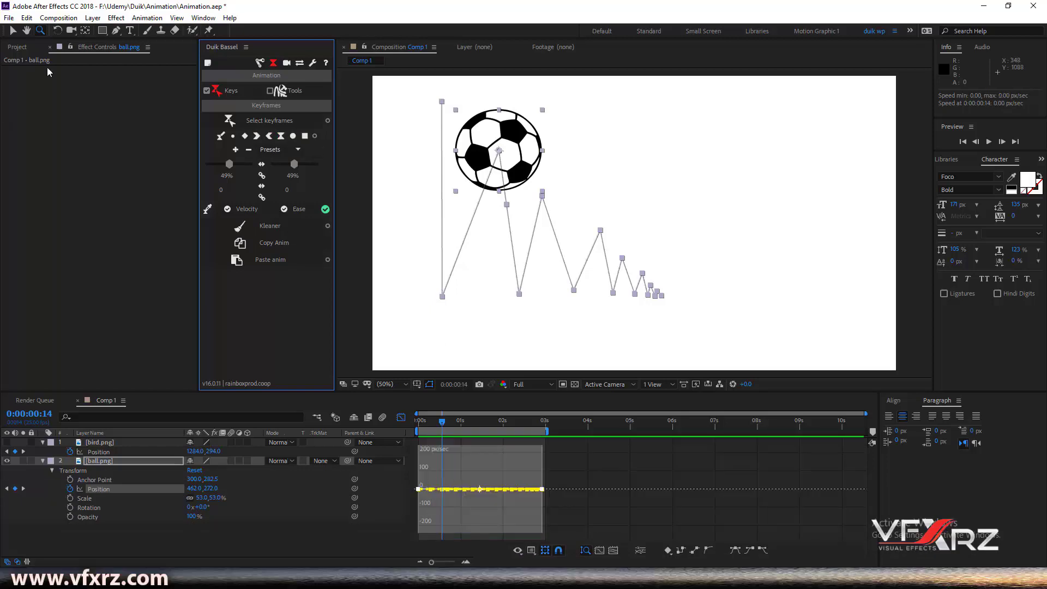
pyautogui.click(242, 141)
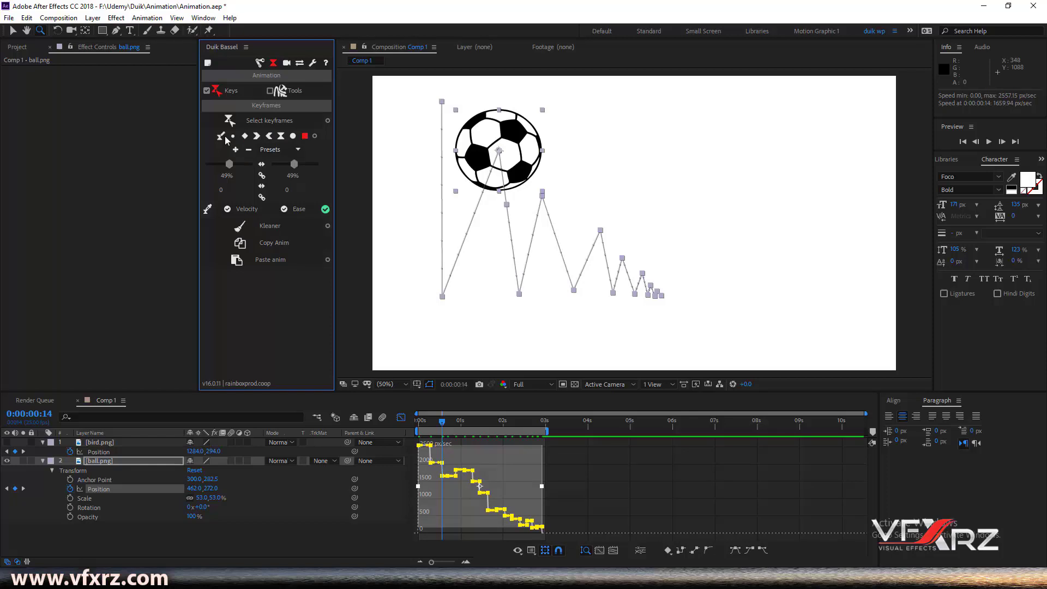
# Step: Make the ball's position keyframes roving with continuous interpolation, and preview the animation from the start, stopping at 0:00:01:17
pyautogui.click(234, 136)
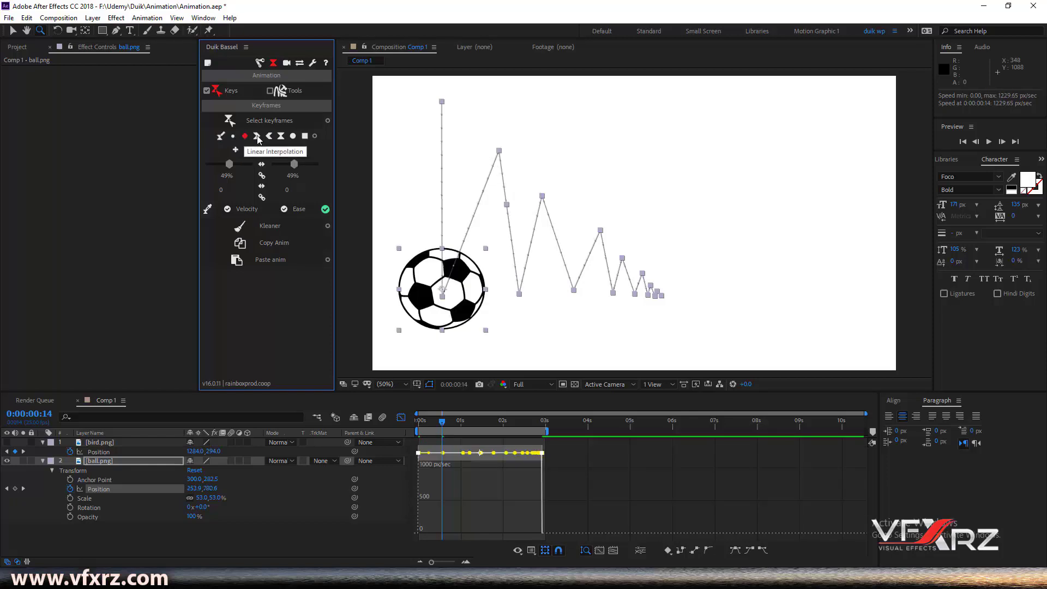
pyautogui.click(292, 137)
pyautogui.moveTo(432, 424); pyautogui.dragTo(407, 436)
pyautogui.press('space')
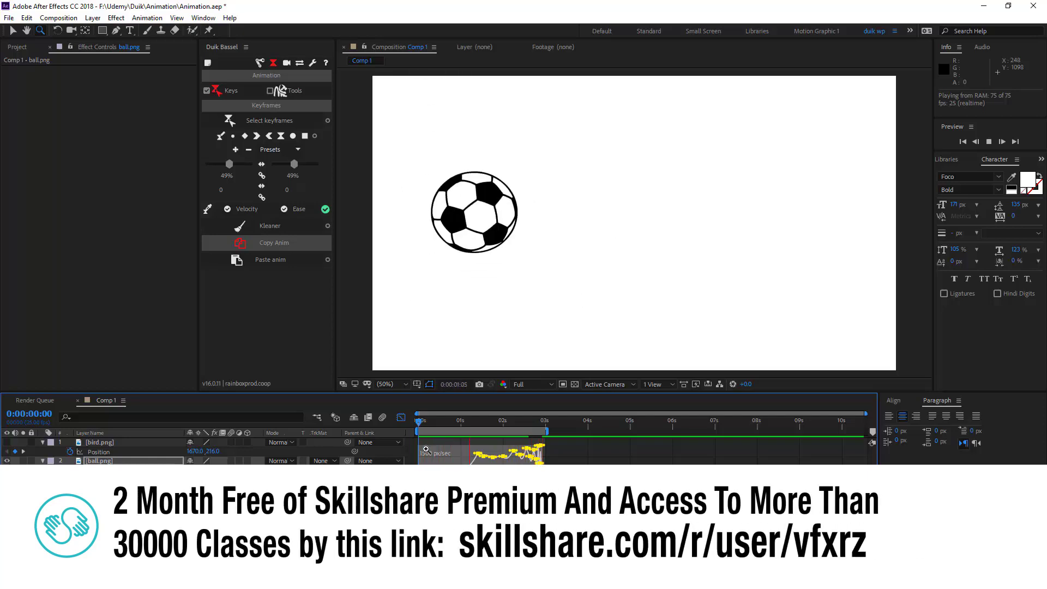
pyautogui.click(489, 425)
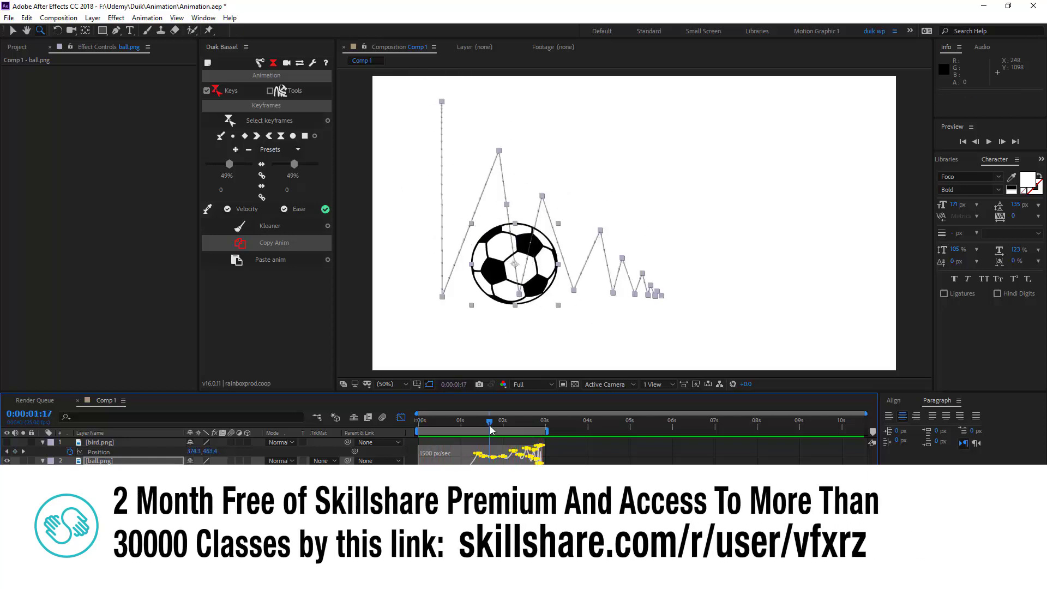
# Step: Apply Linear and then Easy Ease interpolation to the ball's position keyframes, and give them the 80/80 | 0/0 ease preset
pyautogui.click(245, 136)
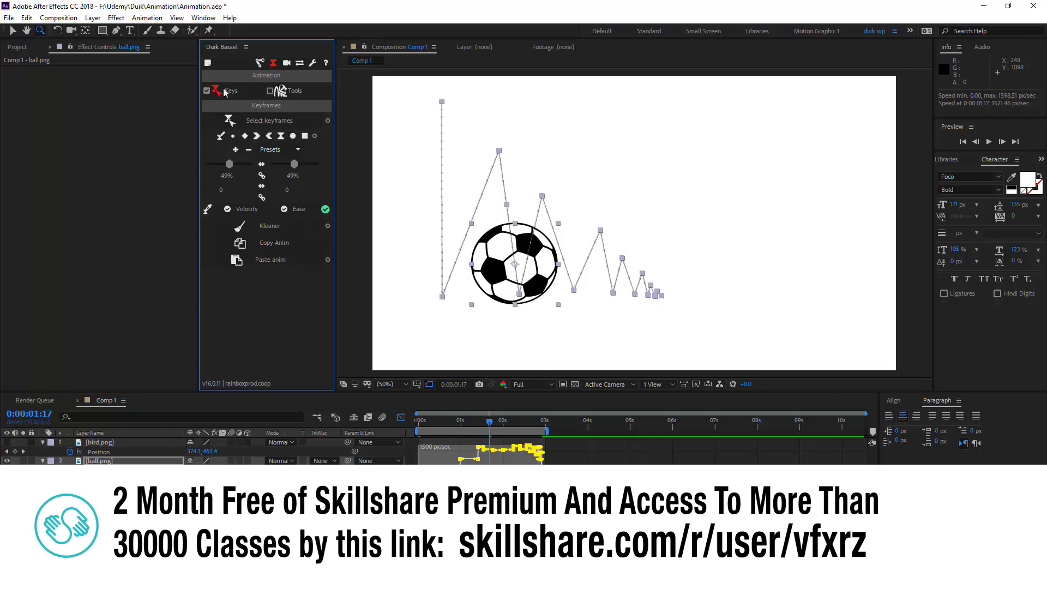
pyautogui.click(282, 137)
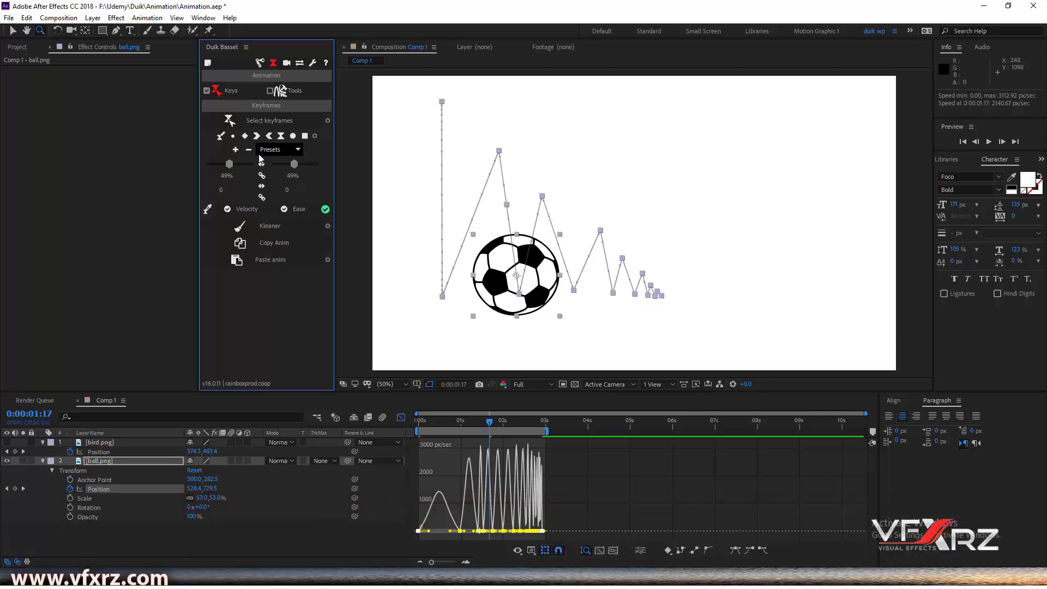
pyautogui.click(278, 149)
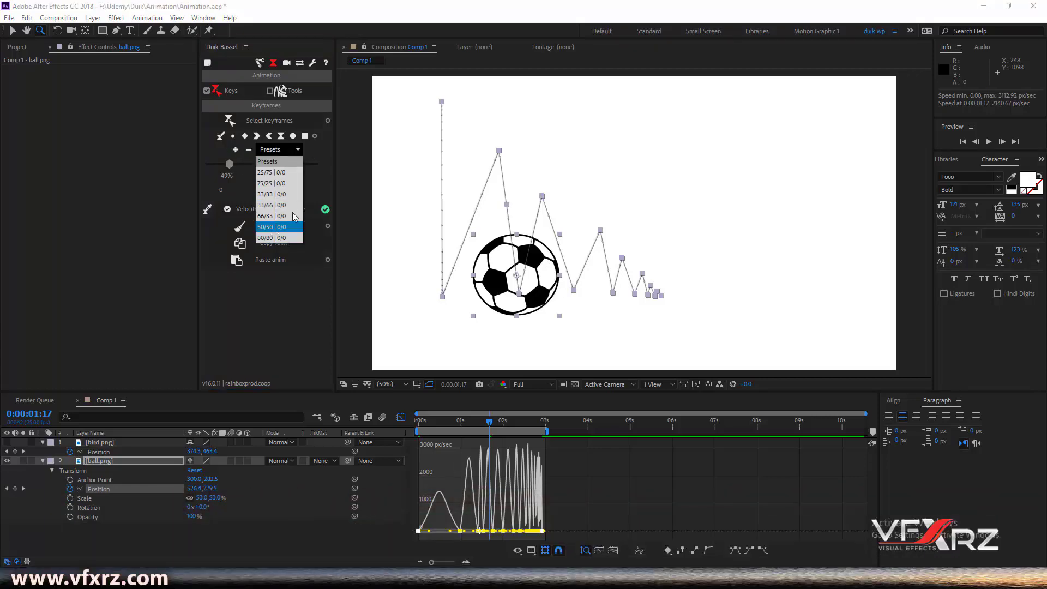
pyautogui.click(288, 239)
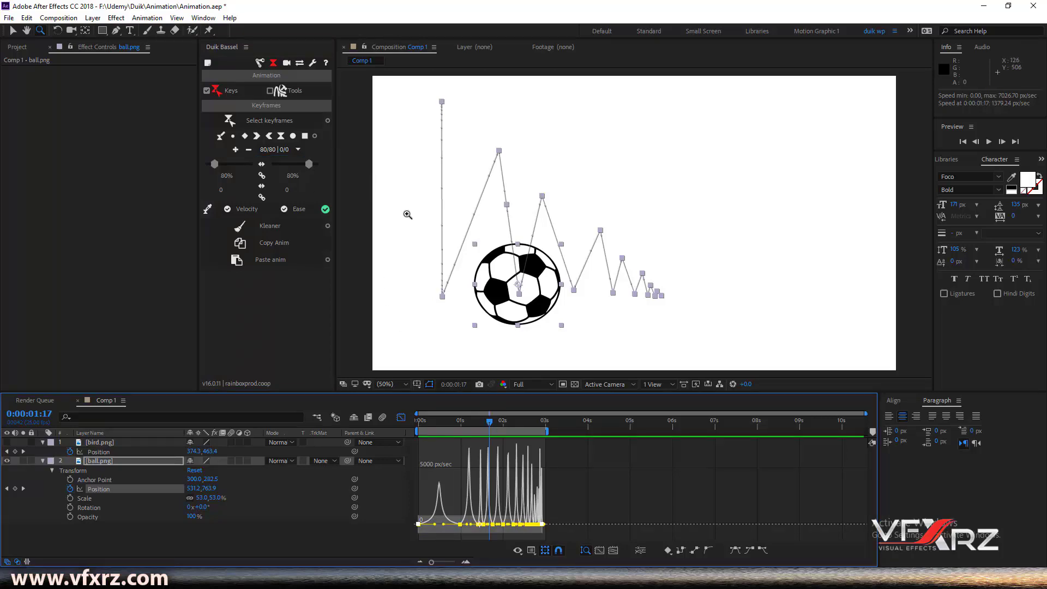
# Step: Raise the in and out ease influence of the ball's keyframes to 92% and then 100%, and preview the animation from the start
pyautogui.moveTo(307, 164); pyautogui.dragTo(309, 163)
pyautogui.moveTo(309, 167); pyautogui.dragTo(319, 168)
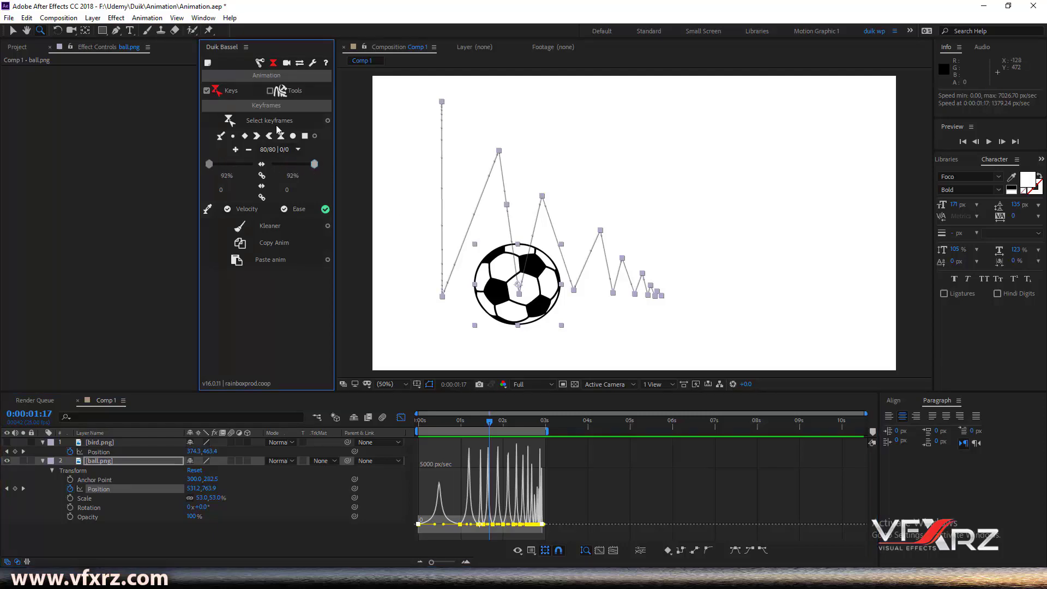
pyautogui.click(279, 149)
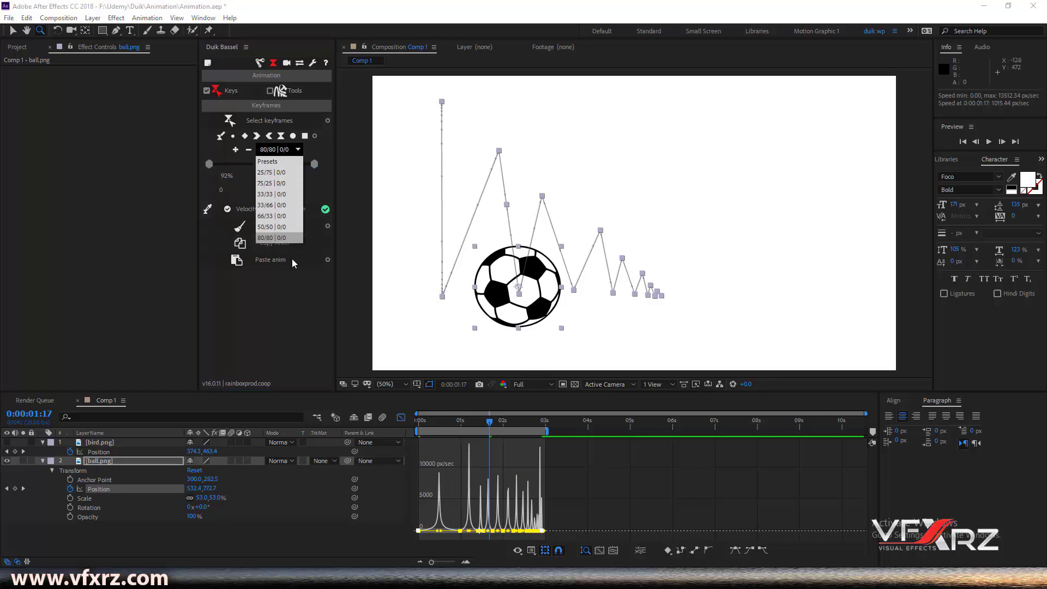
pyautogui.click(317, 167)
pyautogui.moveTo(317, 171); pyautogui.dragTo(323, 169)
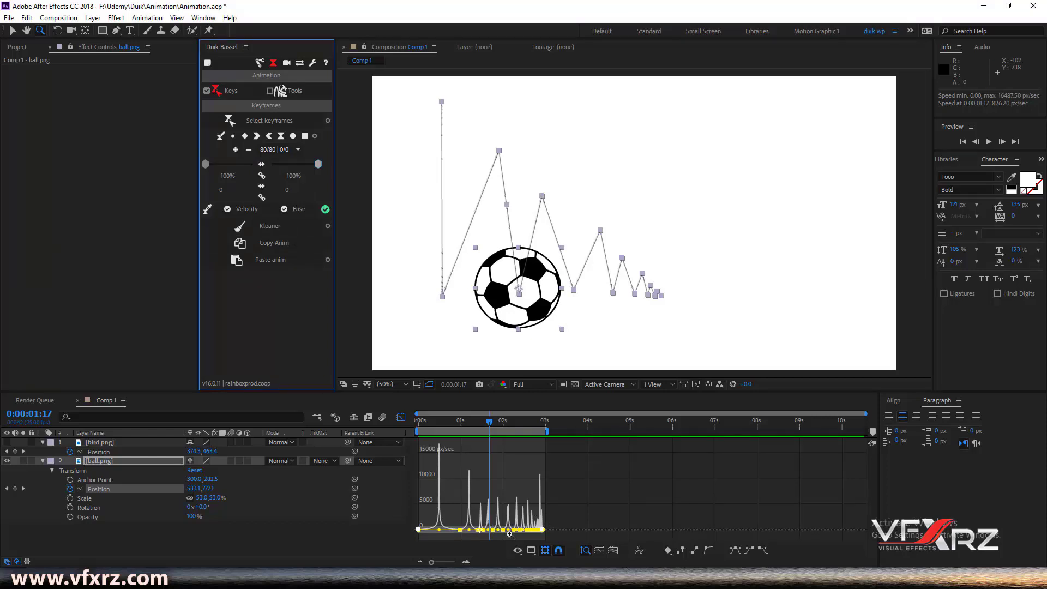
pyautogui.moveTo(489, 421); pyautogui.dragTo(418, 423)
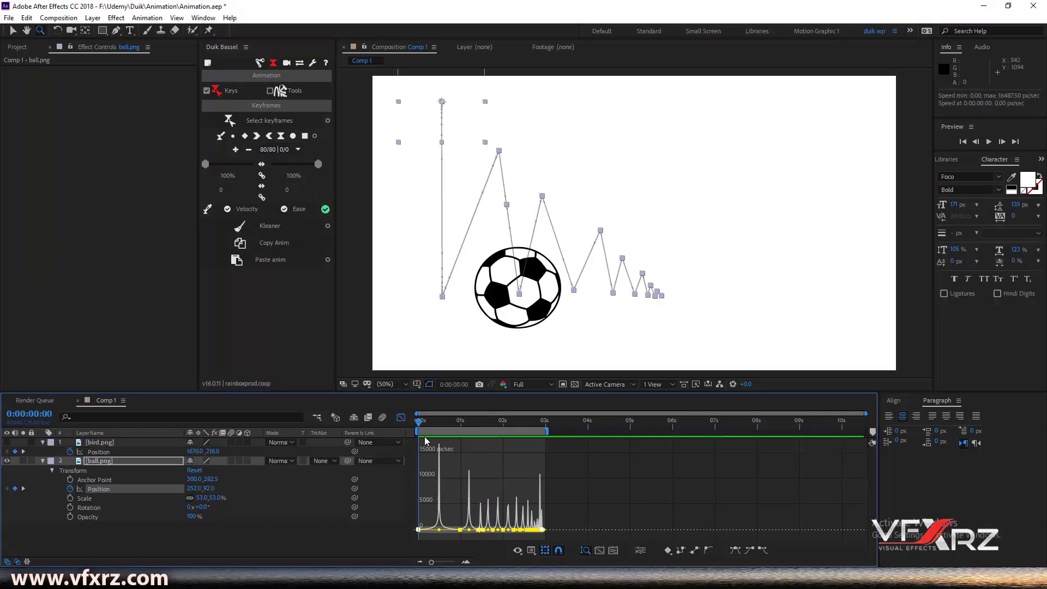
pyautogui.press('space')
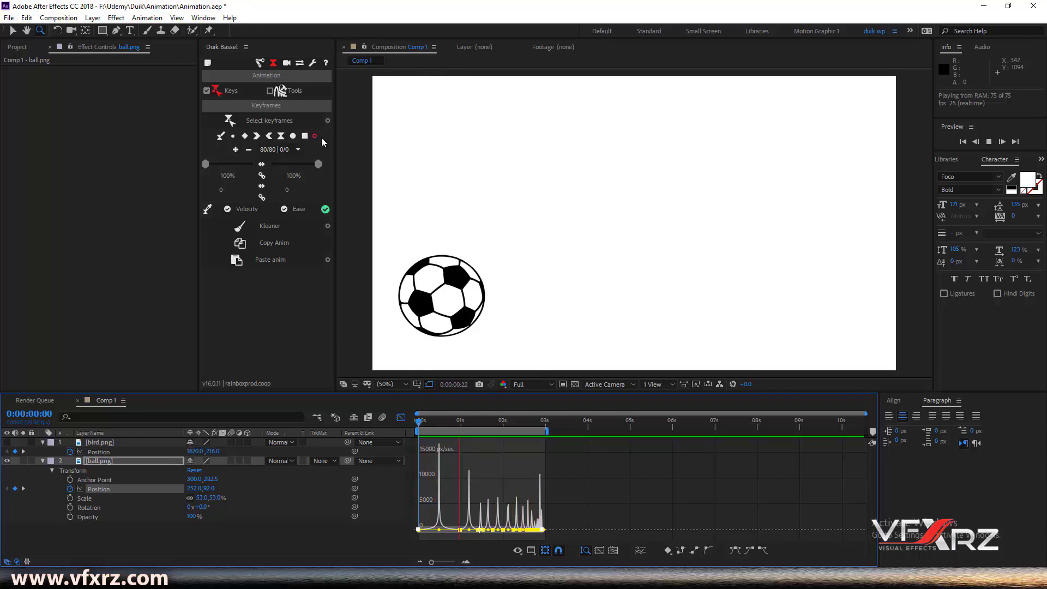
# Step: Try an ease influence of 11% on the ball's position keyframes, and set it back to 100%
pyautogui.moveTo(318, 164); pyautogui.dragTo(277, 168)
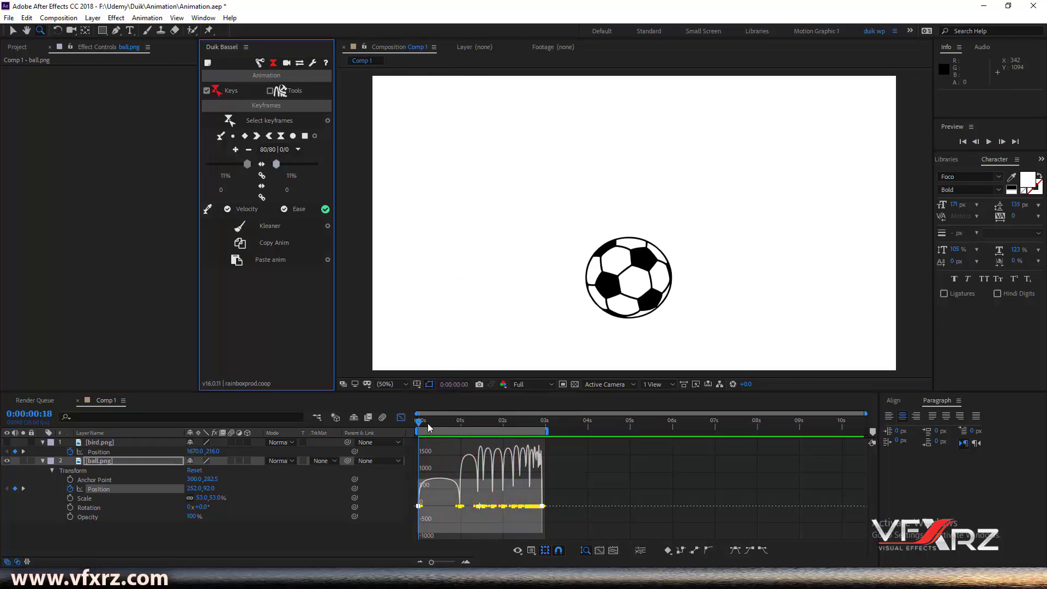
pyautogui.click(421, 421)
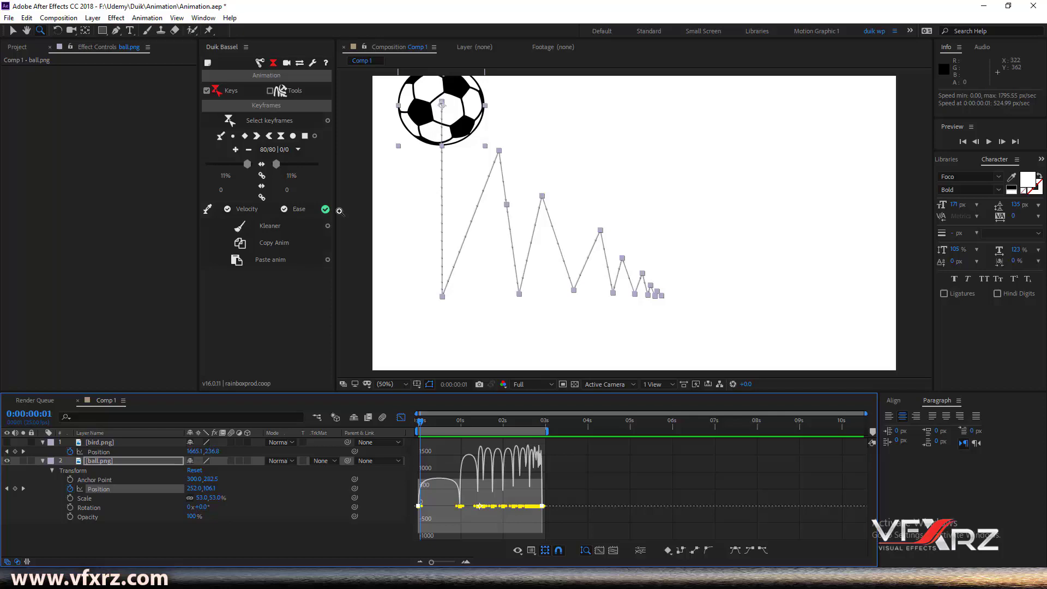
pyautogui.moveTo(276, 164); pyautogui.dragTo(334, 176)
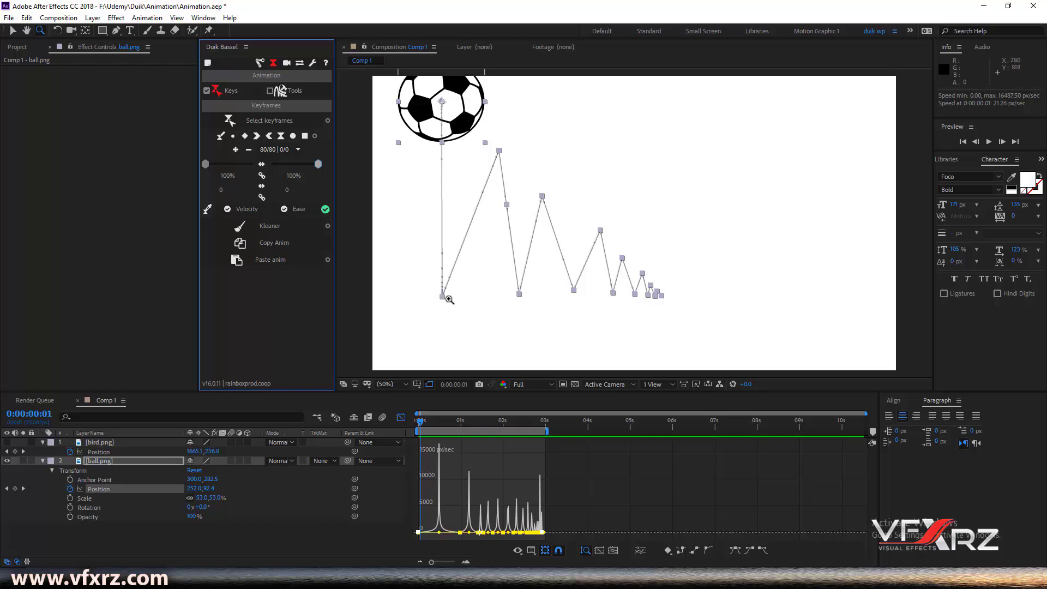
# Step: Preview the ball's animation, replay it from the first frame, and stop at 0:00:00:02
pyautogui.press('space')
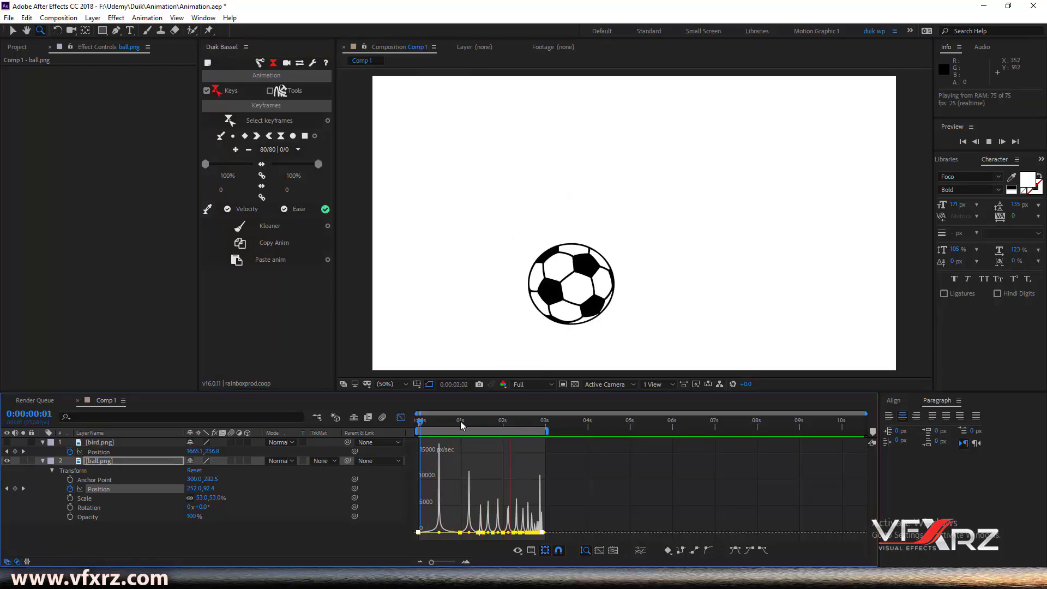
pyautogui.click(435, 425)
pyautogui.moveTo(434, 427); pyautogui.dragTo(395, 433)
pyautogui.press('space')
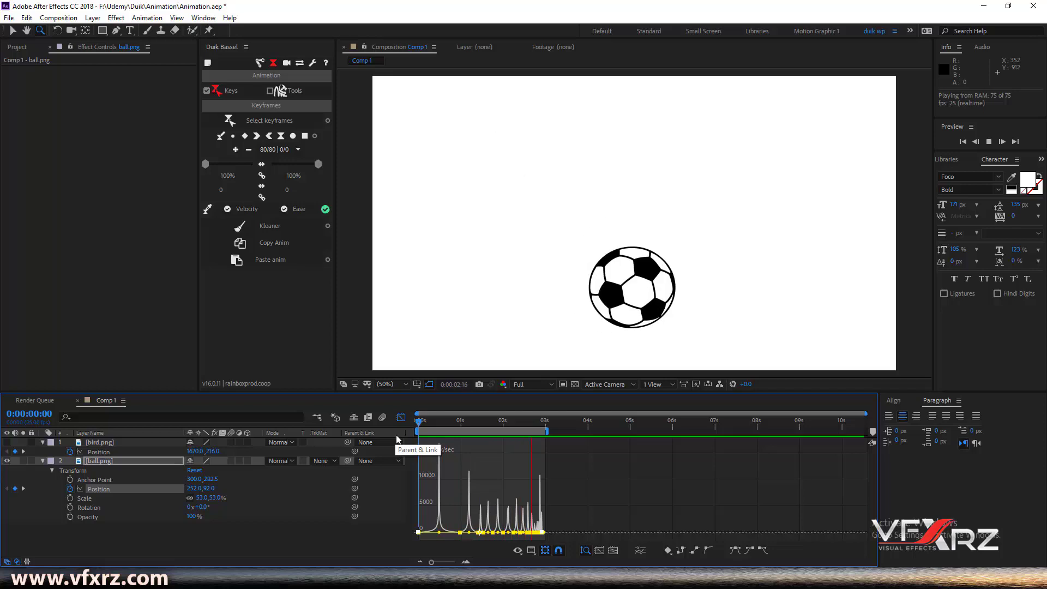
pyautogui.moveTo(464, 420); pyautogui.dragTo(424, 423)
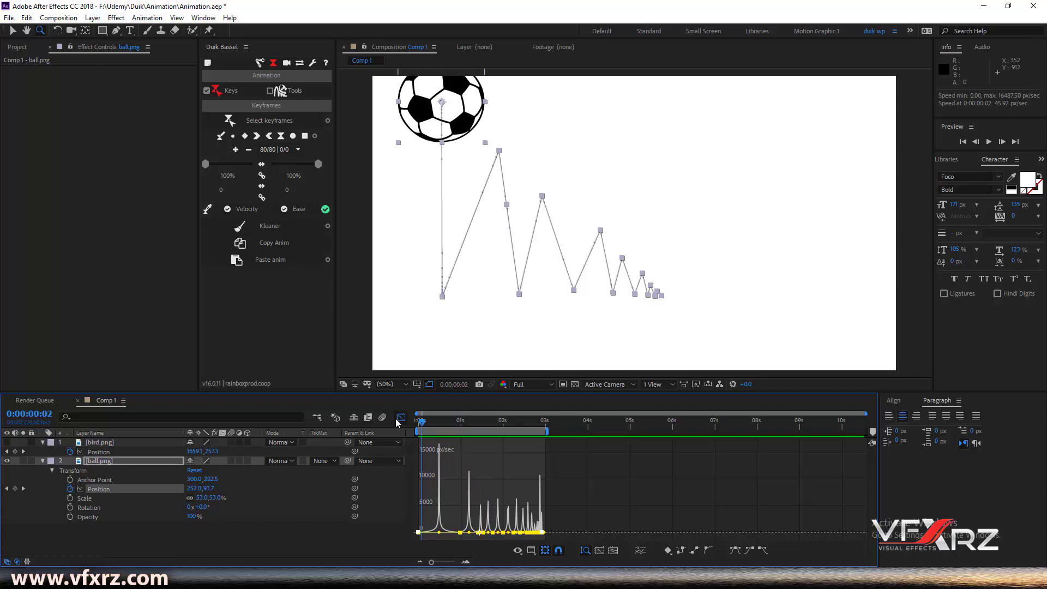
# Step: Close the graph editor and pick up the velocity and ease of the ball's position keyframe at 0:00:01:10
pyautogui.click(400, 418)
pyautogui.click(476, 490)
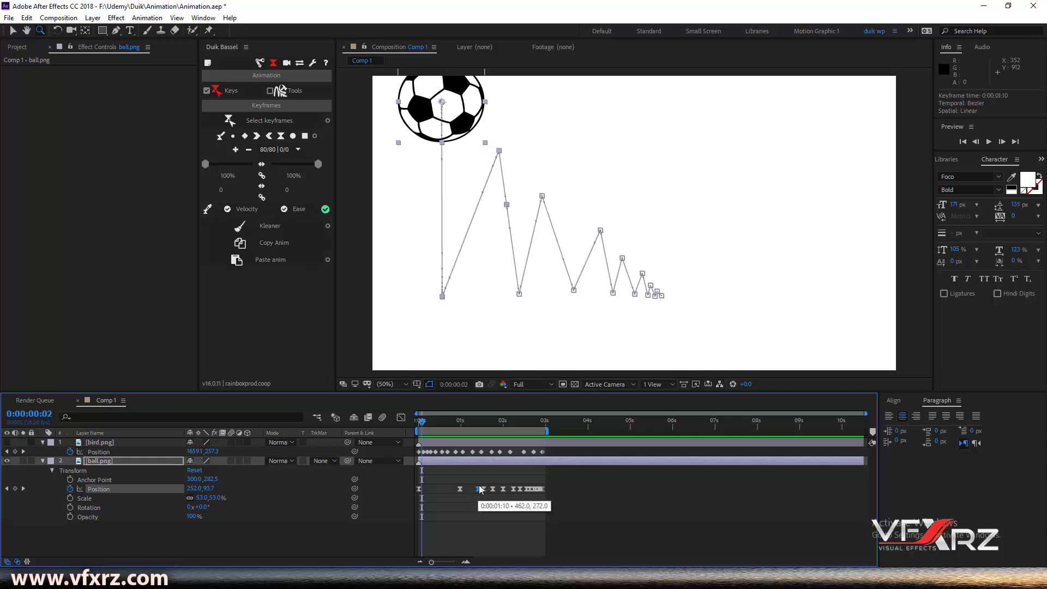
pyautogui.click(274, 243)
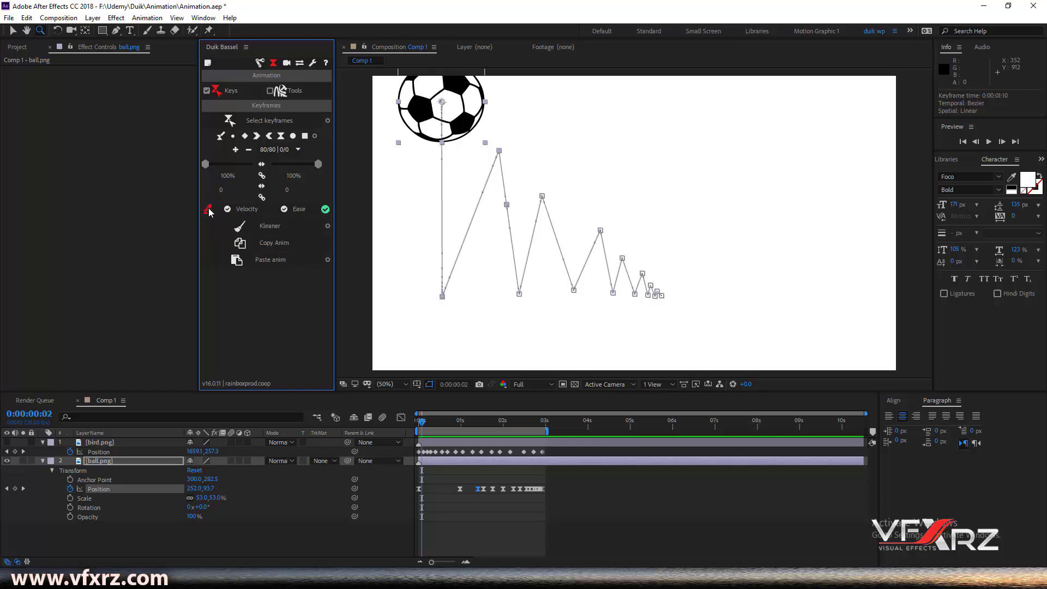
# Step: Show the bird layer, apply the picked velocity and ease to its position keyframe at 0:00:01:12, and preview the result
pyautogui.click(481, 452)
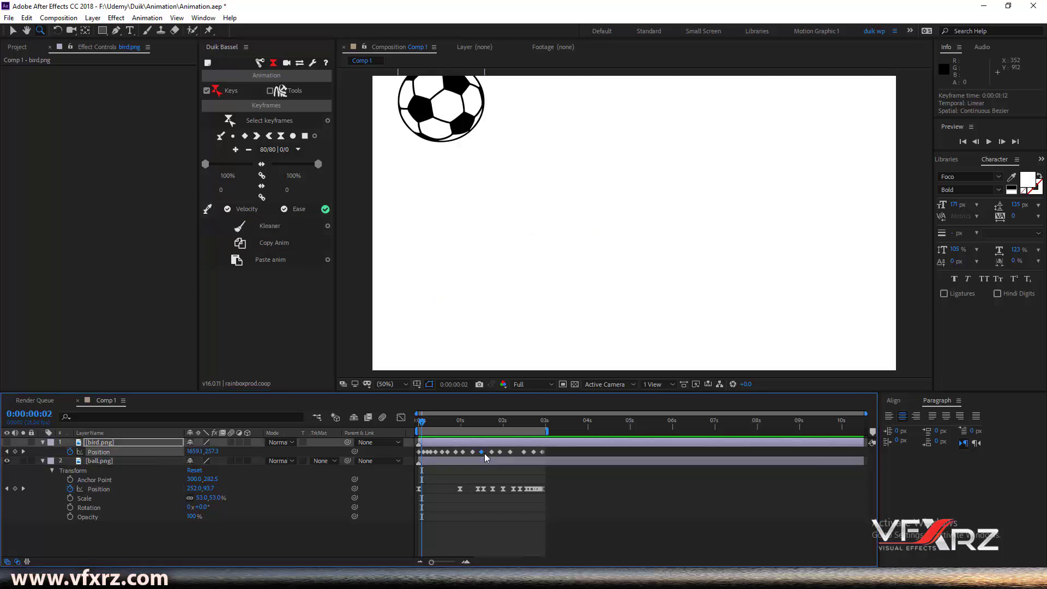
pyautogui.click(7, 443)
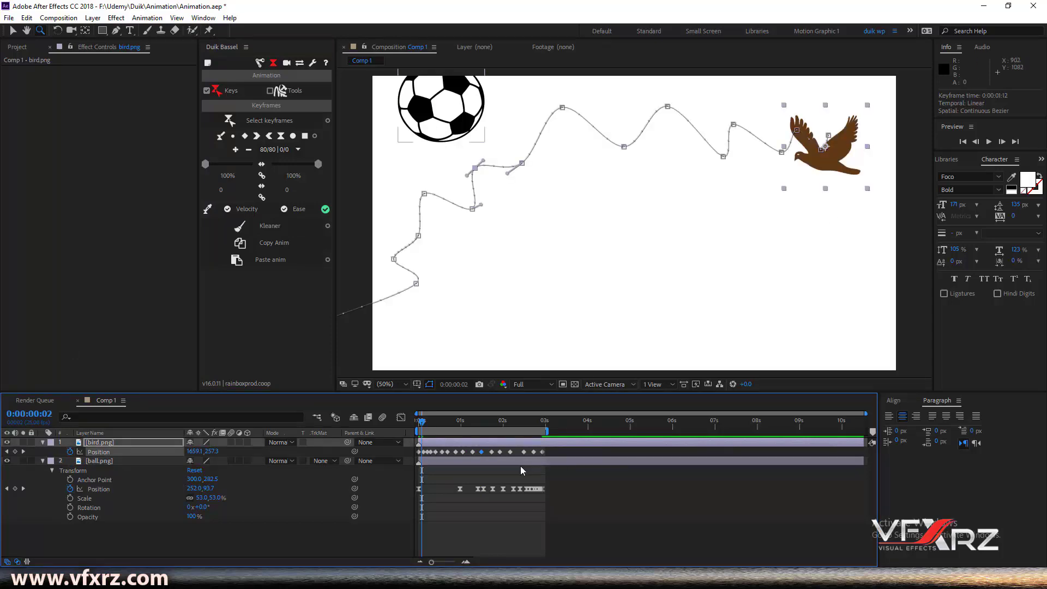
pyautogui.moveTo(480, 453)
pyautogui.click(240, 208)
pyautogui.click(296, 211)
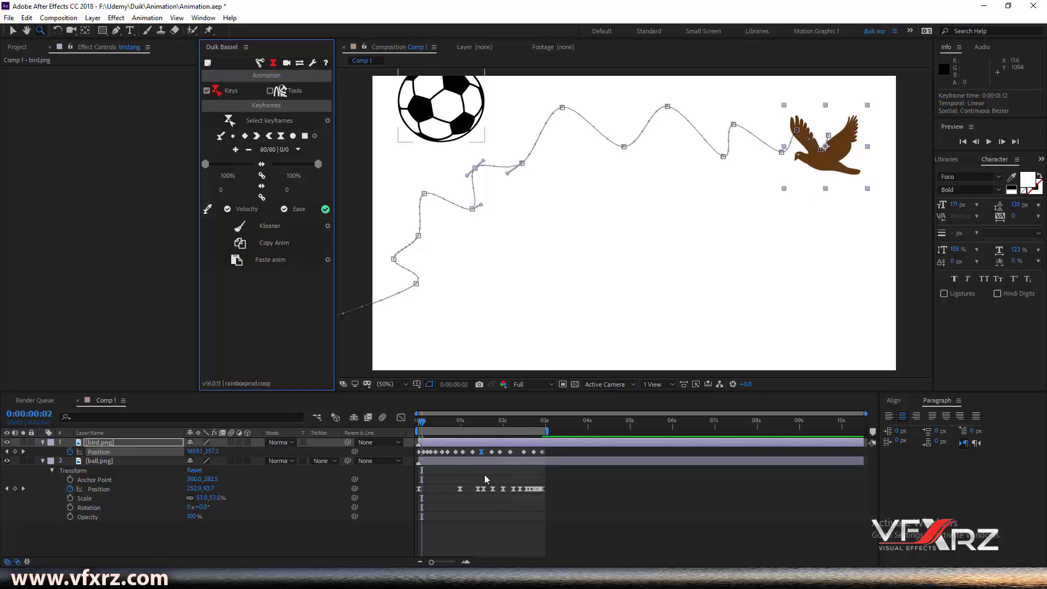
pyautogui.moveTo(464, 423)
pyautogui.mouseDown()
pyautogui.moveTo(487, 430)
pyautogui.moveTo(472, 434)
pyautogui.mouseUp()
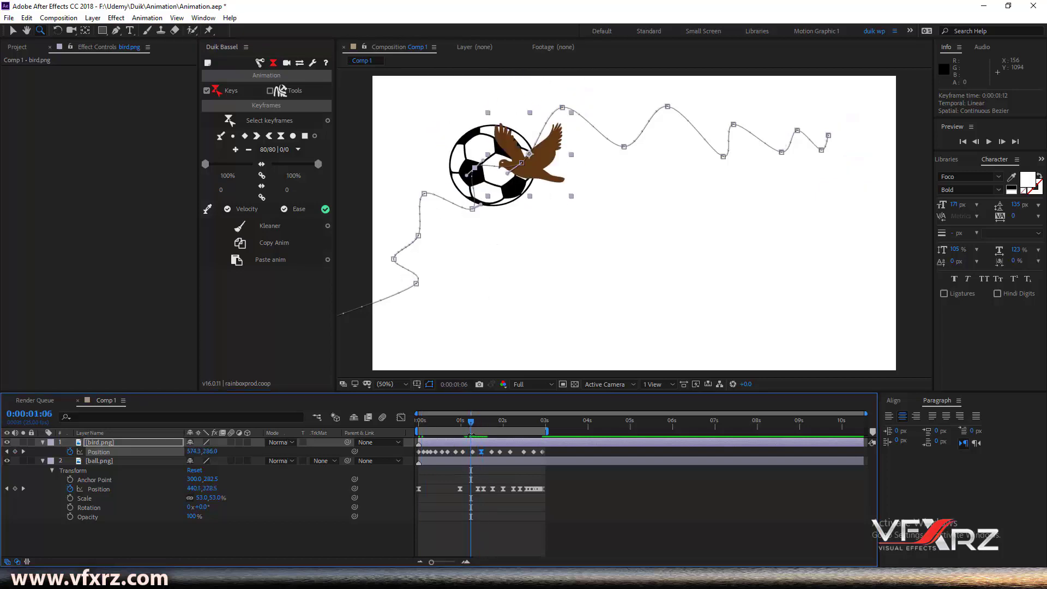
pyautogui.press('space')
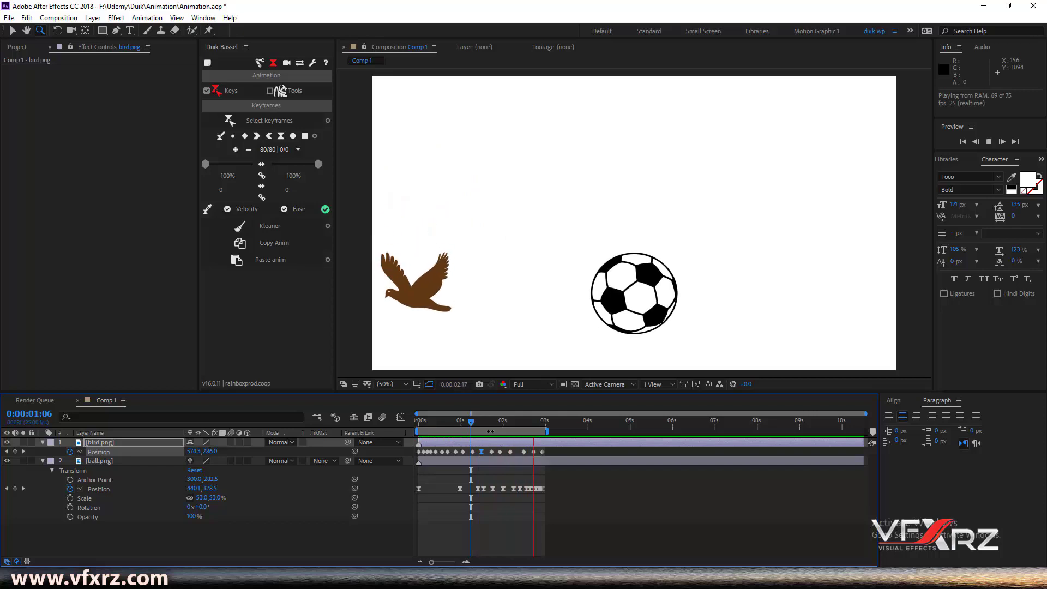
# Step: Stop the preview and undo the ease applied to the bird's position keyframe
pyautogui.click(501, 424)
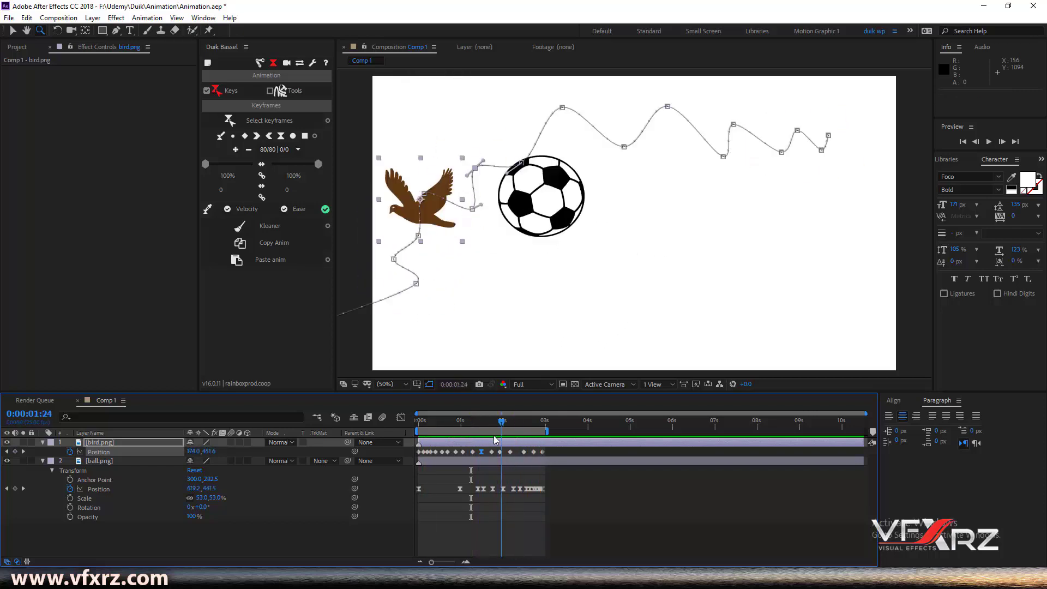
pyautogui.moveTo(495, 440); pyautogui.dragTo(456, 452)
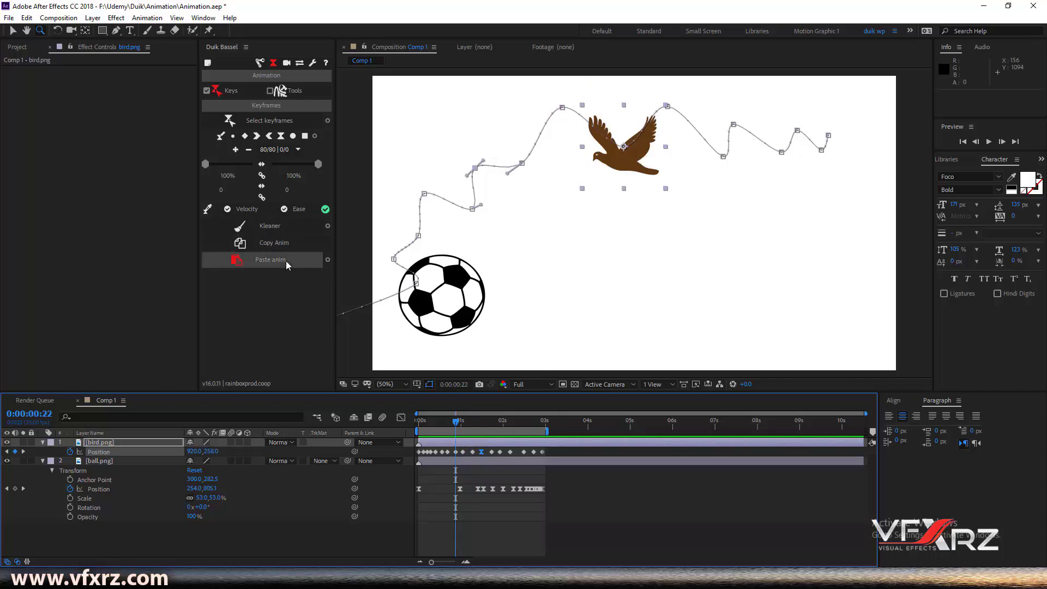
pyautogui.click(286, 261)
pyautogui.hotkey('ctrl', 'z')
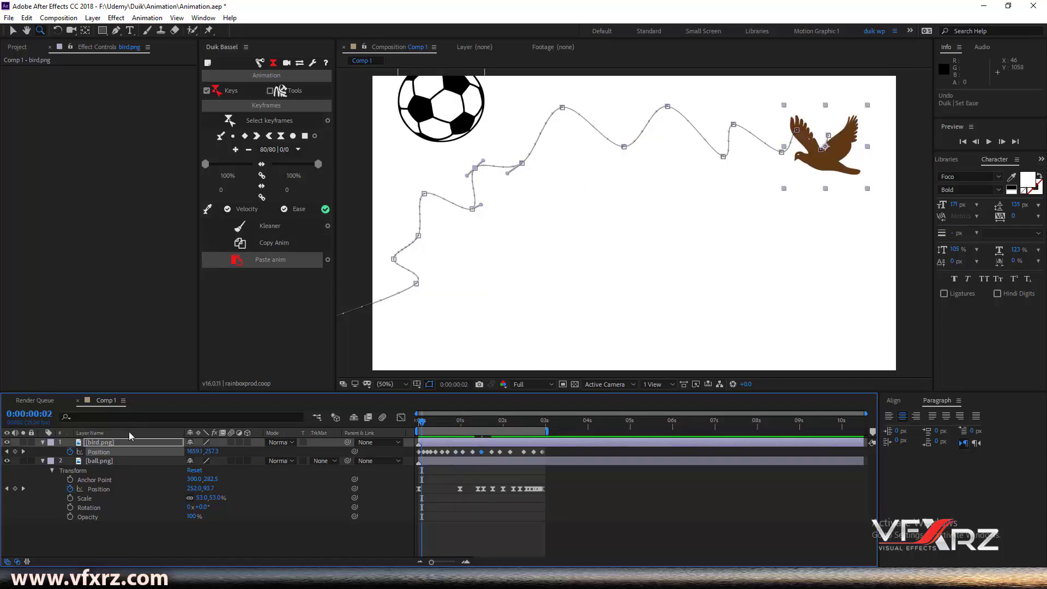
# Step: Duplicate the bird layer and remove all position keyframes from the copy
pyautogui.click(127, 445)
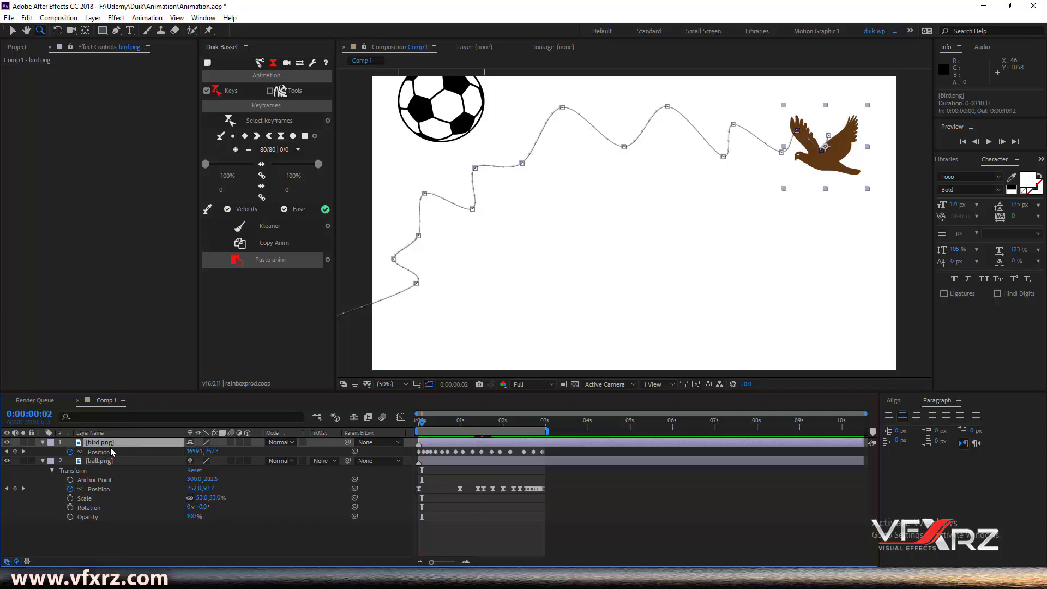
pyautogui.hotkey('ctrl', 'd')
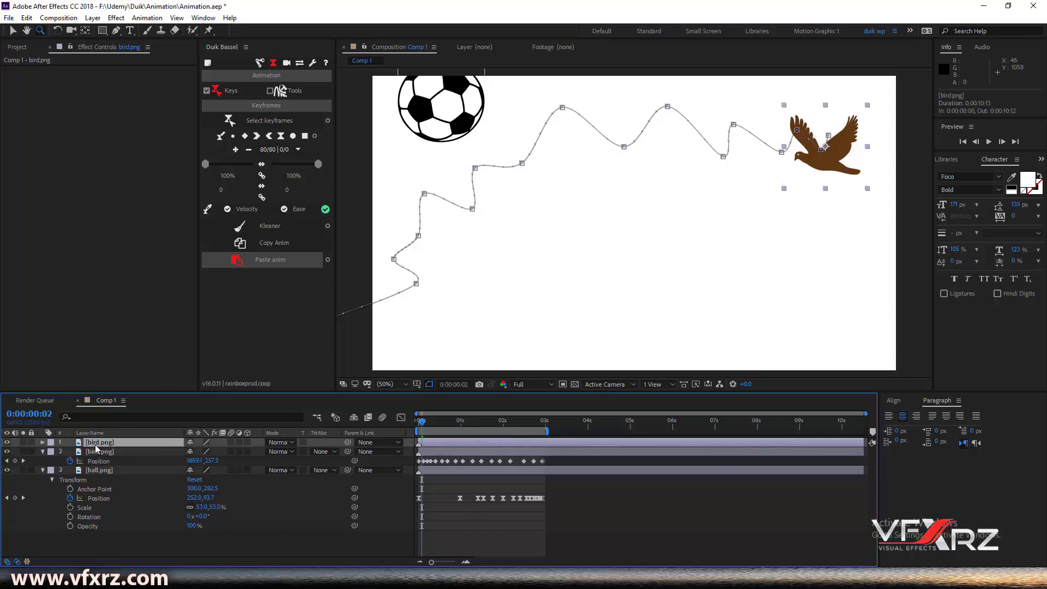
pyautogui.click(43, 443)
pyautogui.click(52, 453)
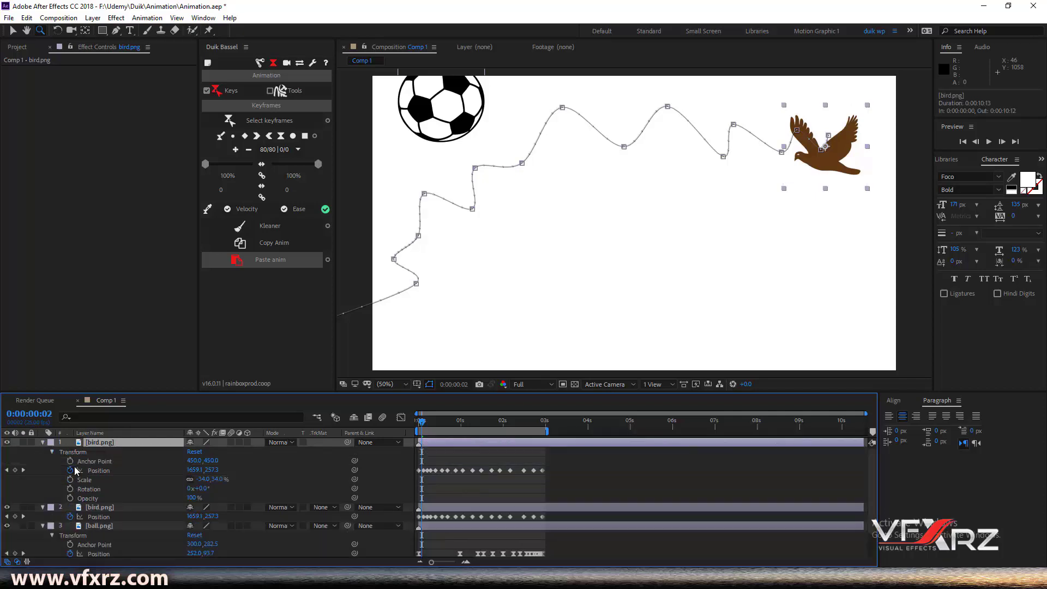
pyautogui.click(79, 472)
pyautogui.click(70, 470)
pyautogui.scroll(-3, 478, 480)
pyautogui.scroll(3, 477, 475)
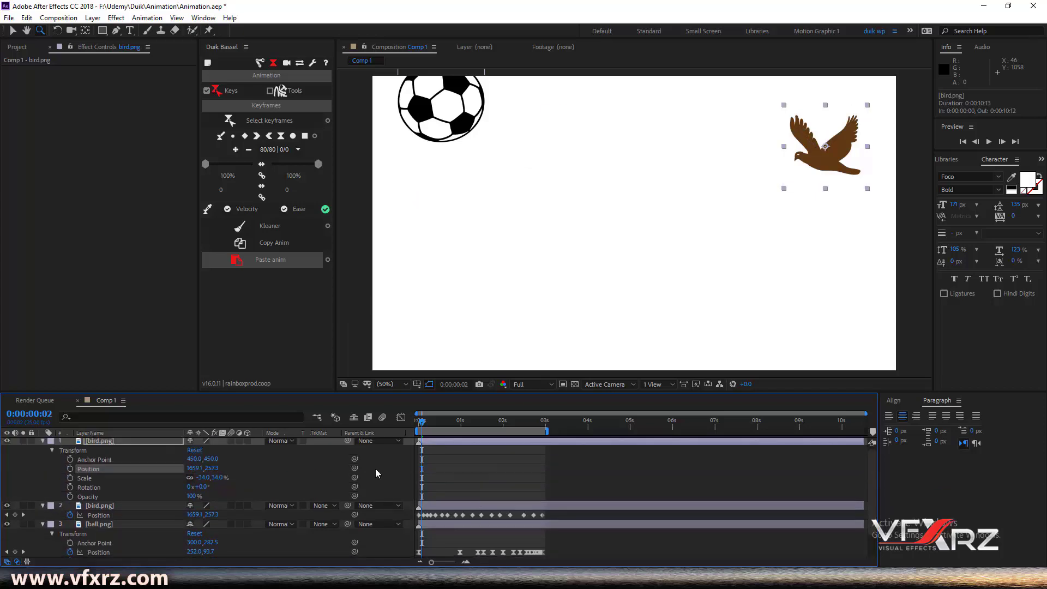
# Step: Move the copied bird below the original to about 1581, 553 and distort its scale to about -6% by 73%
pyautogui.press('v')
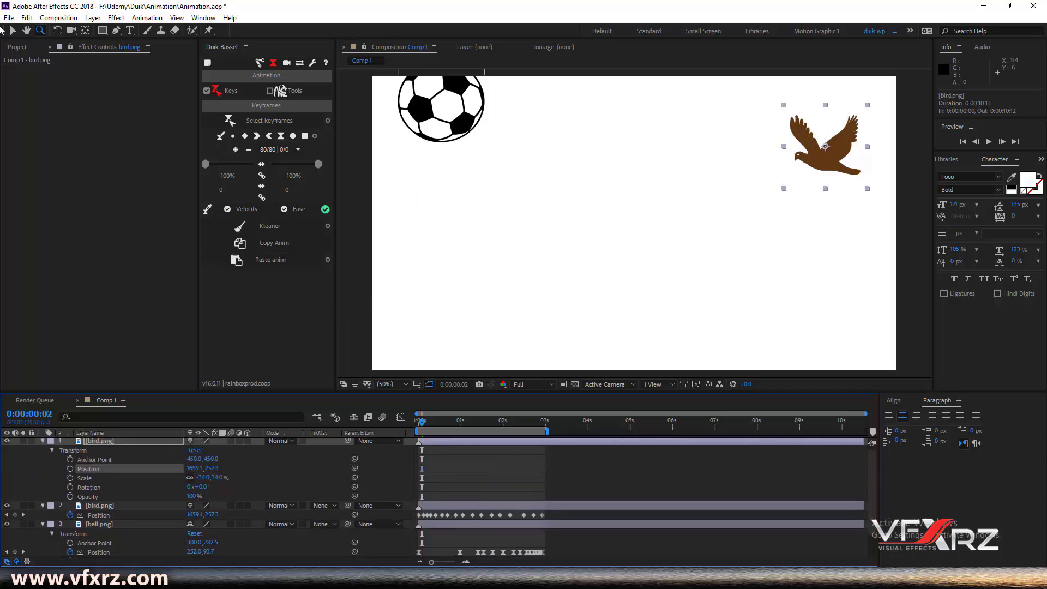
pyautogui.moveTo(829, 144); pyautogui.dragTo(837, 227)
pyautogui.moveTo(829, 269); pyautogui.dragTo(823, 322)
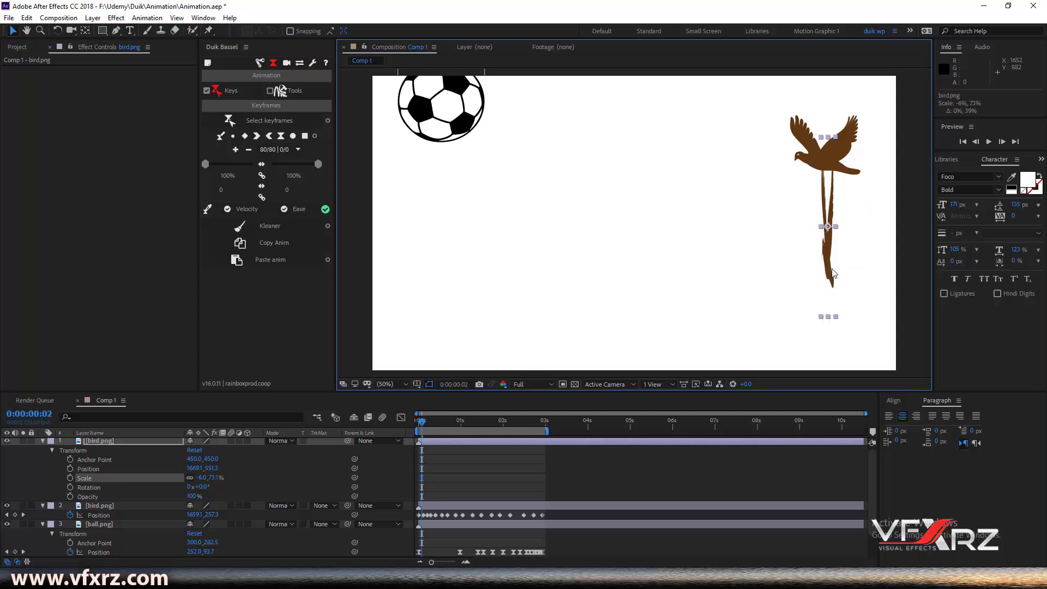
pyautogui.moveTo(815, 260); pyautogui.dragTo(804, 270)
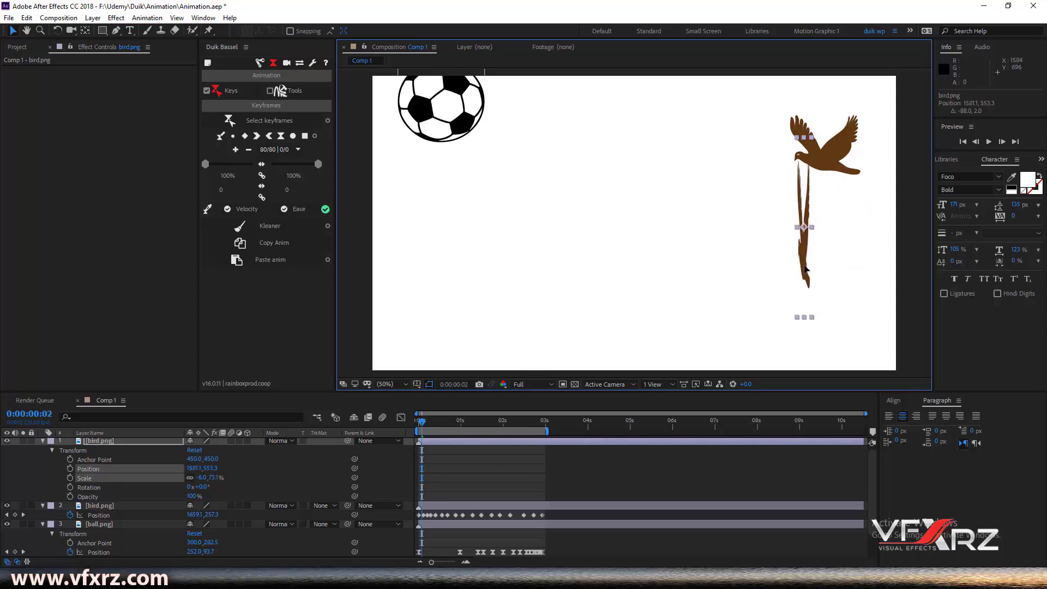
# Step: Copy the original bird's position keyframes with Duik's Copy Anim and start pasting them onto the duplicate bird layer with Paste anim
pyautogui.click(101, 515)
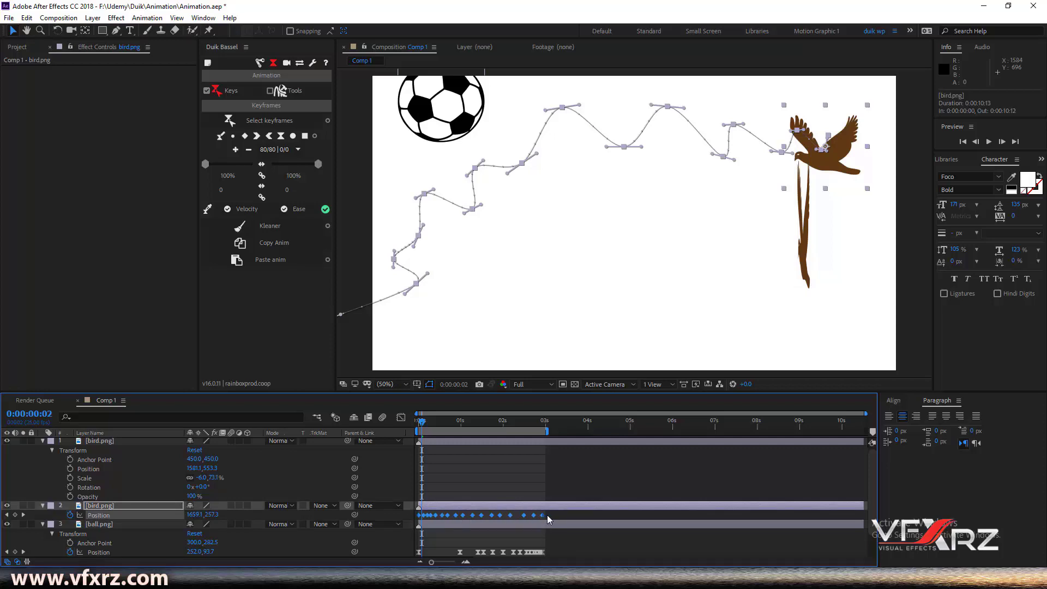
pyautogui.click(274, 243)
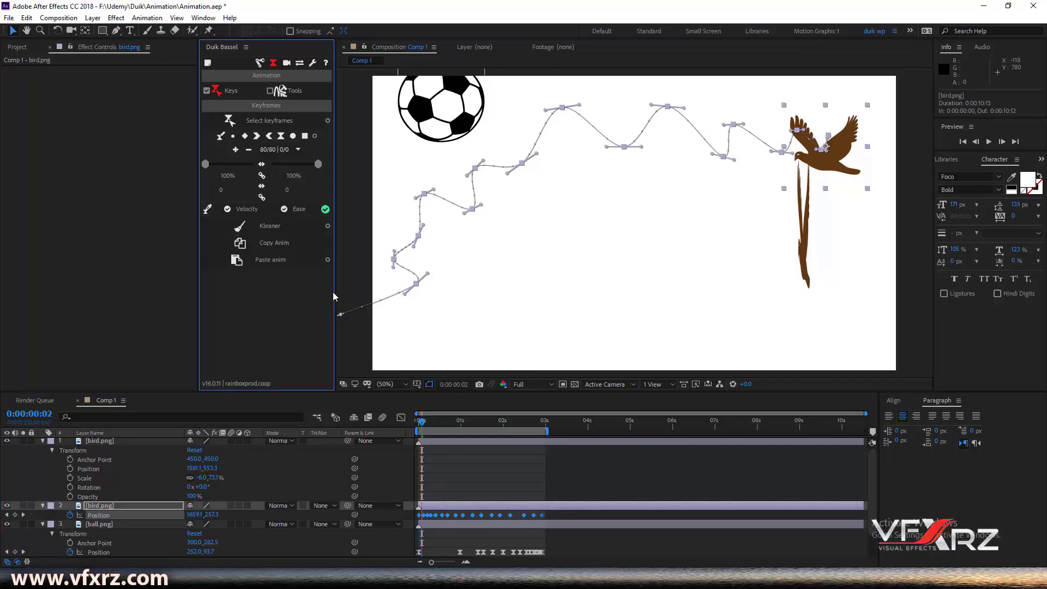
pyautogui.click(486, 443)
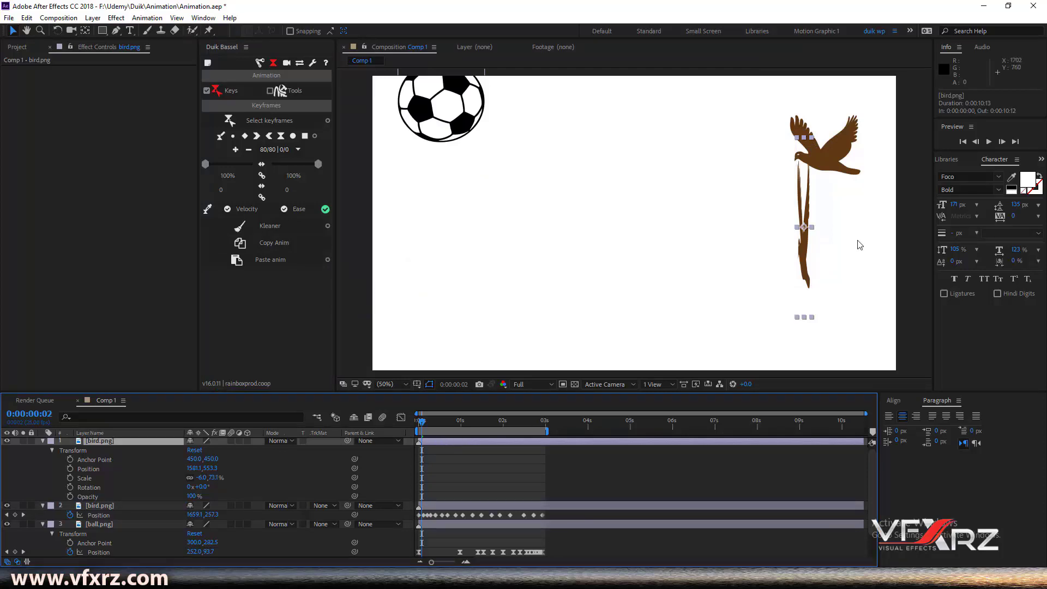
pyautogui.click(265, 260)
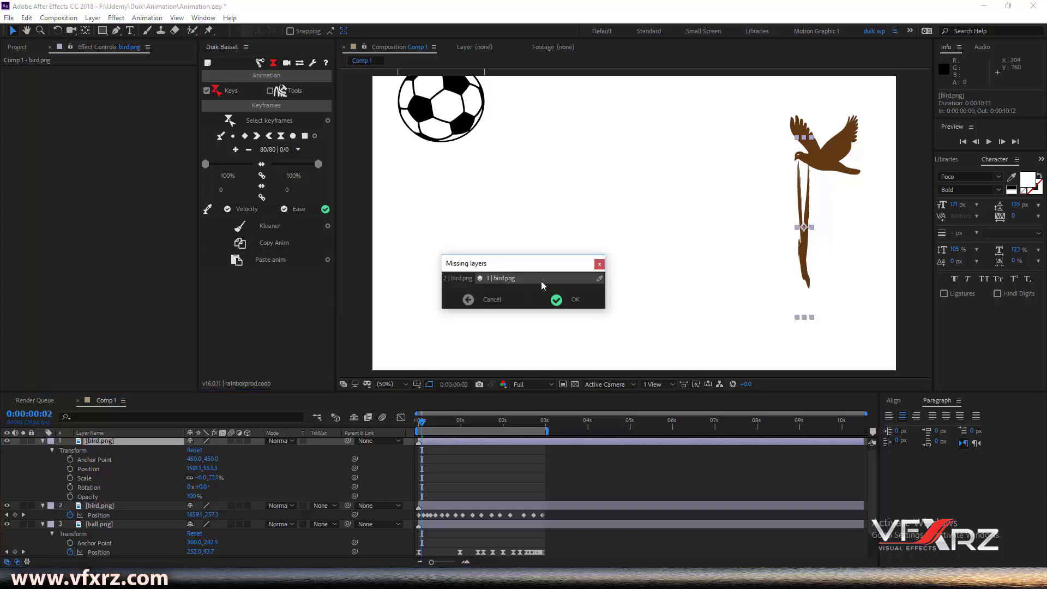
# Step: Assign the missing layer 2 | bird.png to 1 | bird.png and complete the animation paste
pyautogui.moveTo(522, 265); pyautogui.dragTo(533, 243)
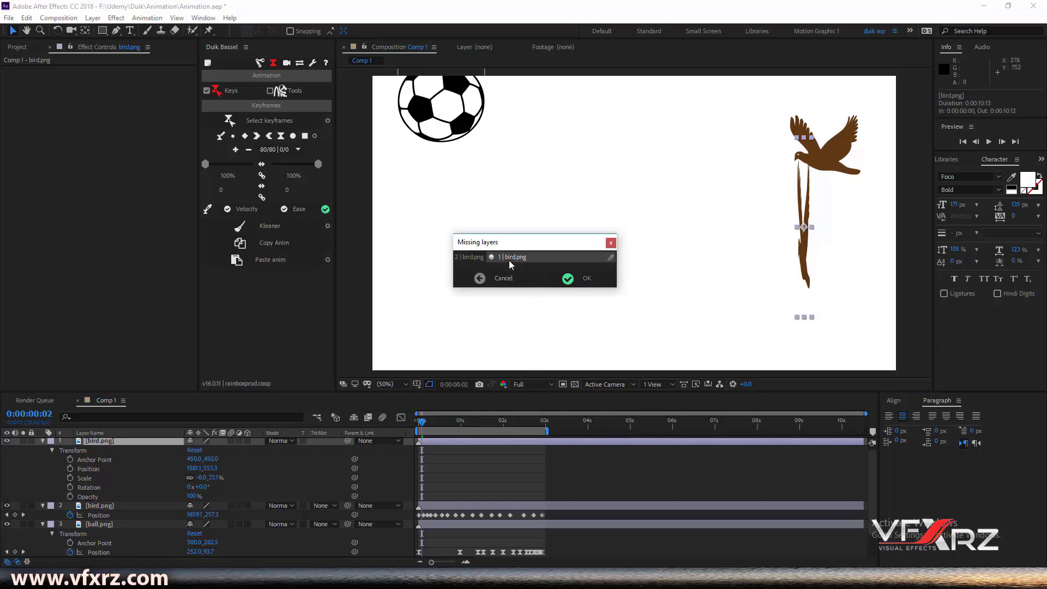
pyautogui.moveTo(518, 243); pyautogui.dragTo(518, 249)
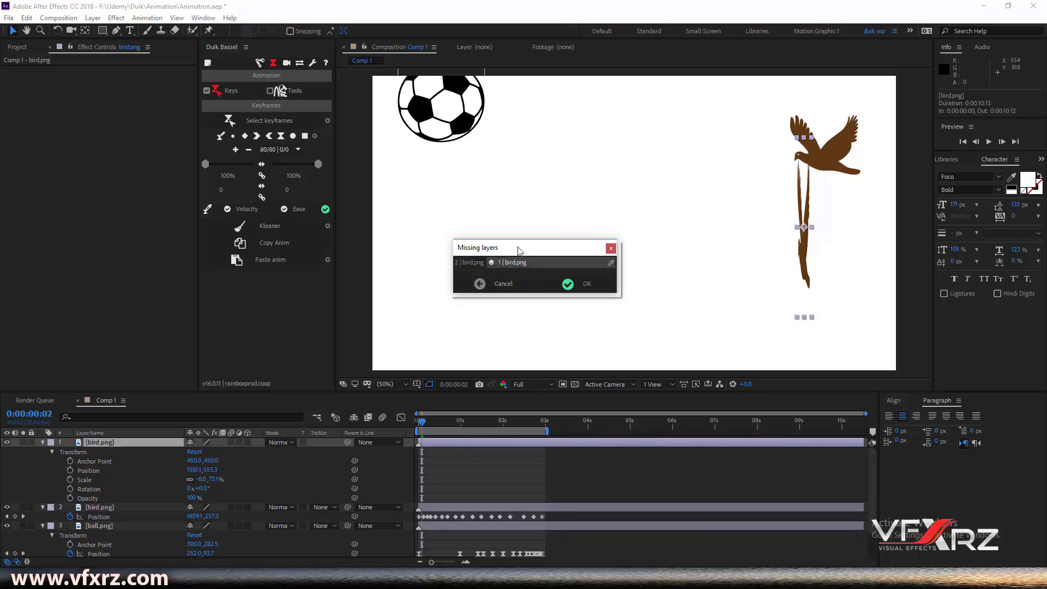
pyautogui.moveTo(519, 250); pyautogui.dragTo(537, 234)
pyautogui.click(544, 250)
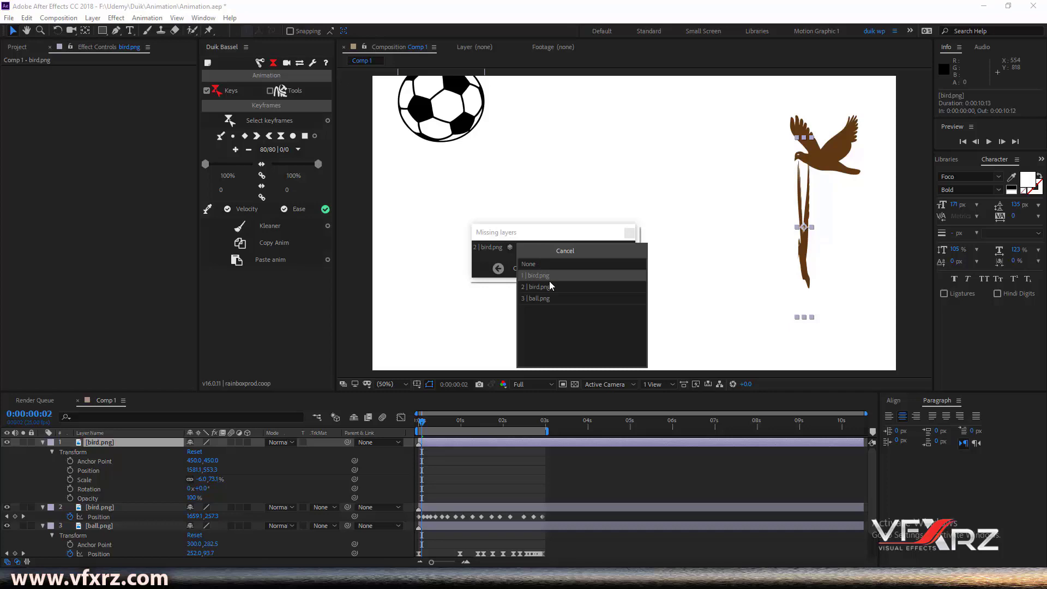
pyautogui.click(562, 250)
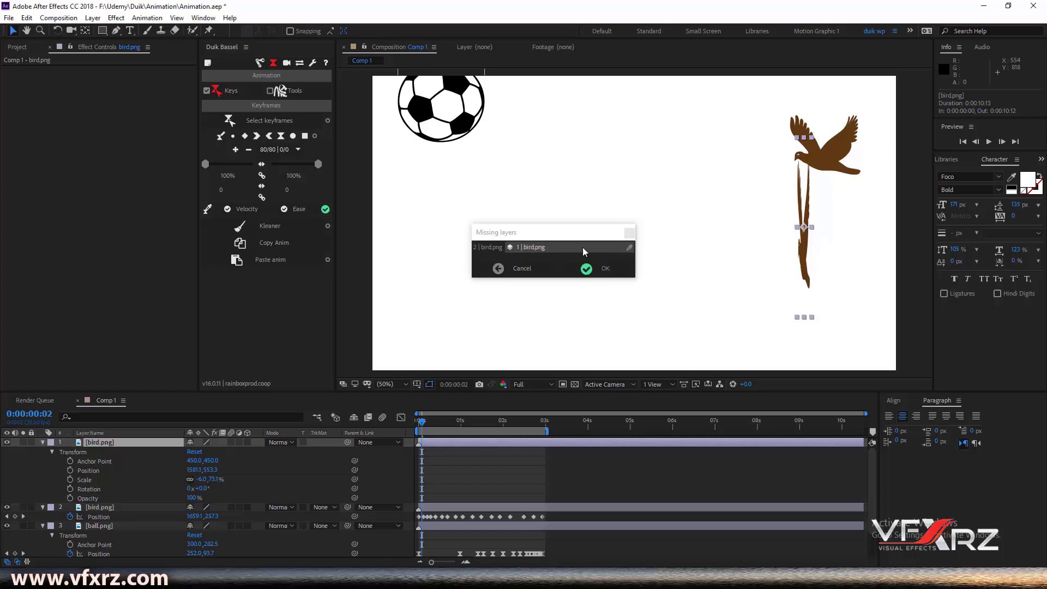
pyautogui.click(607, 268)
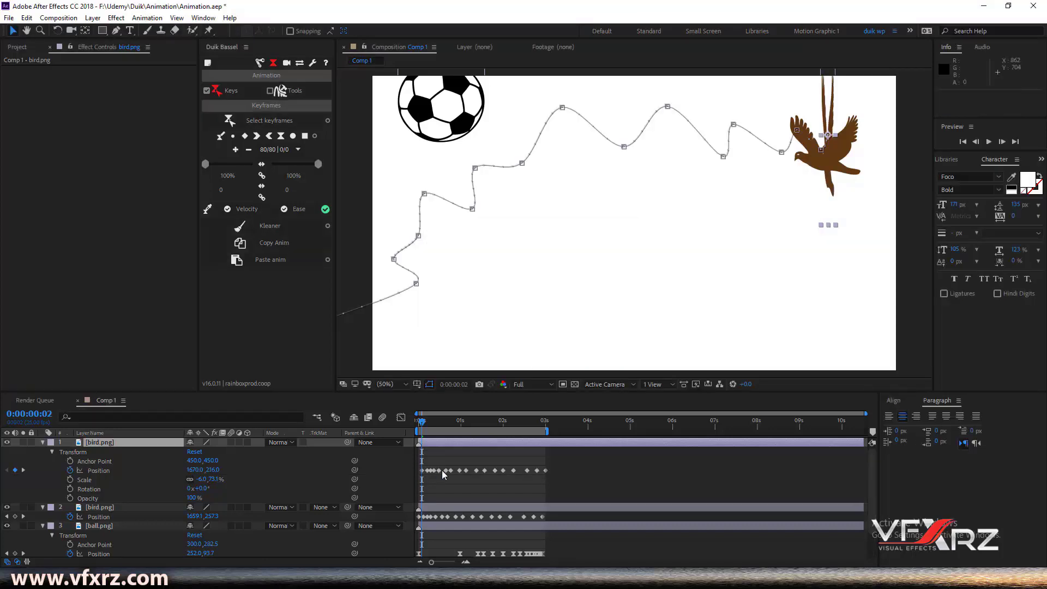
# Step: Preview both bird layers' animation from the first frame, stop it, and return to 0:00:00:00
pyautogui.moveTo(421, 422); pyautogui.dragTo(415, 423)
pyautogui.press('space')
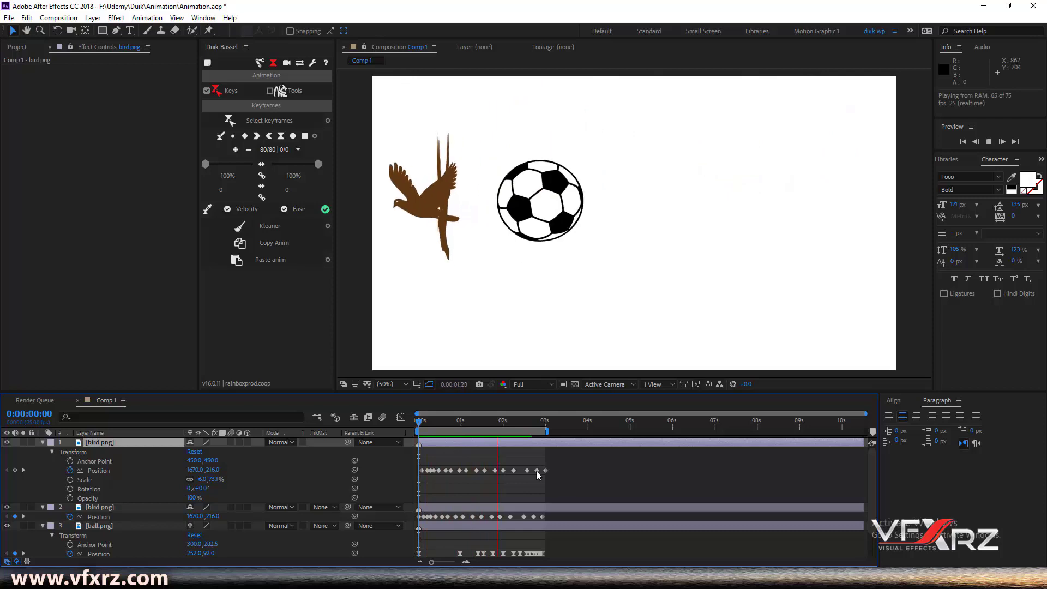
pyautogui.press('space')
pyautogui.moveTo(419, 421)
pyautogui.mouseDown()
pyautogui.moveTo(493, 423)
pyautogui.moveTo(404, 424)
pyautogui.mouseUp()
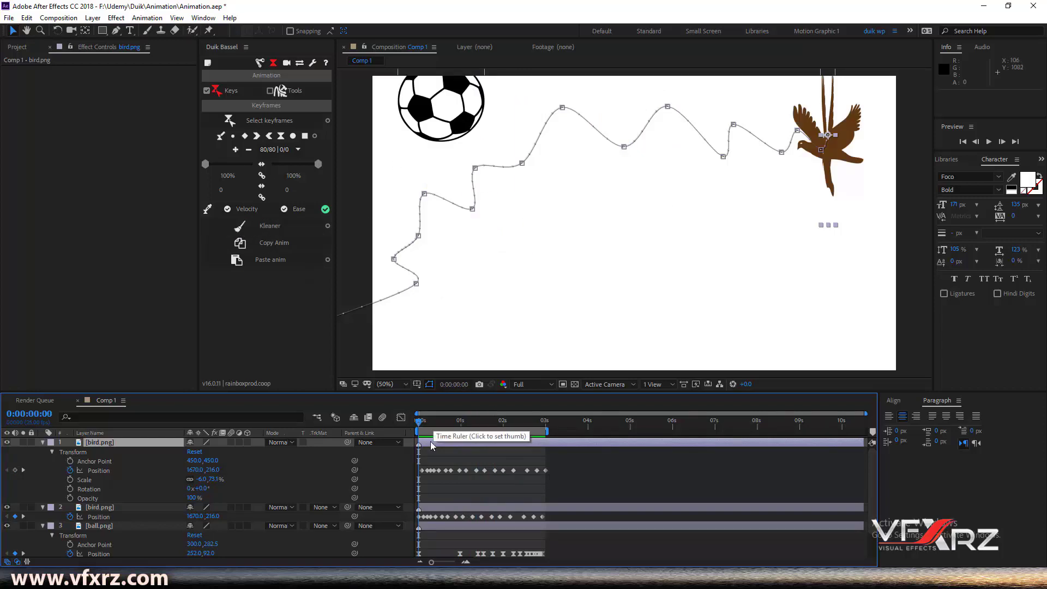
# Step: Show the duplicate bird's position keyframes in the graph editor and ease all of them
pyautogui.click(106, 473)
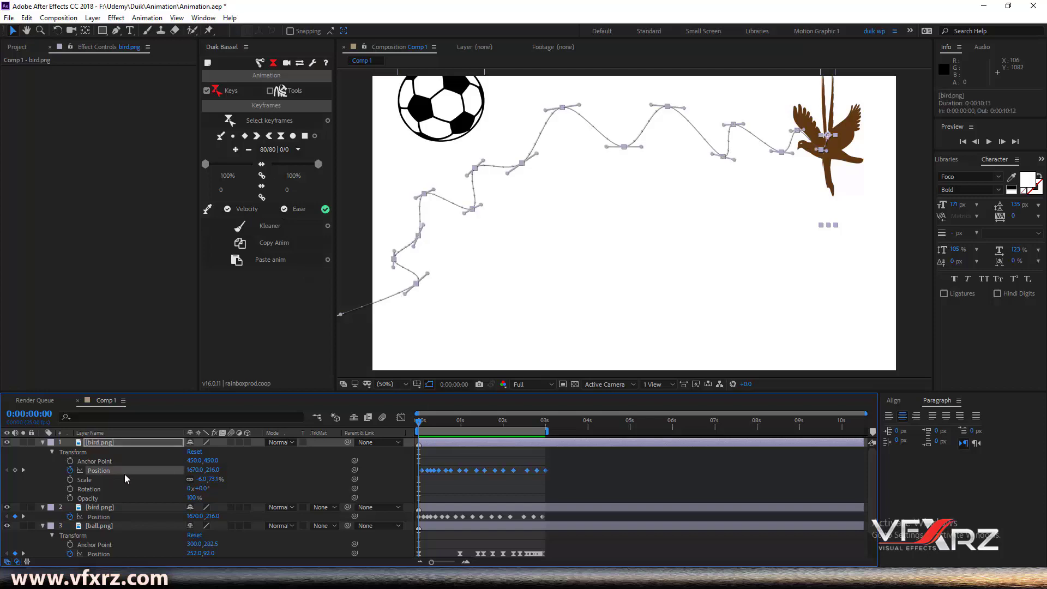
pyautogui.click(401, 418)
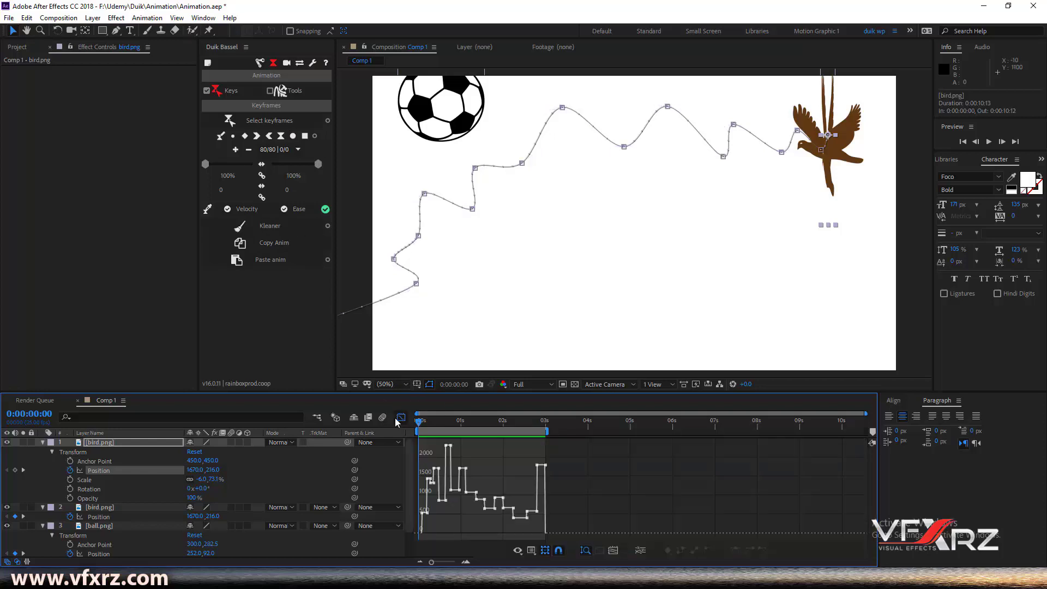
pyautogui.click(299, 210)
pyautogui.click(273, 242)
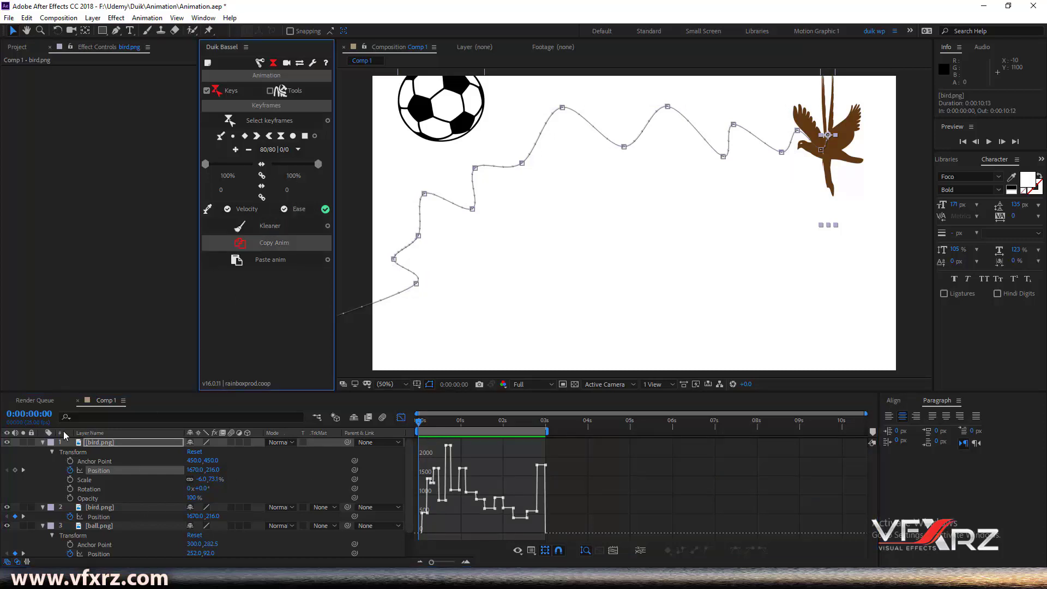
pyautogui.click(99, 470)
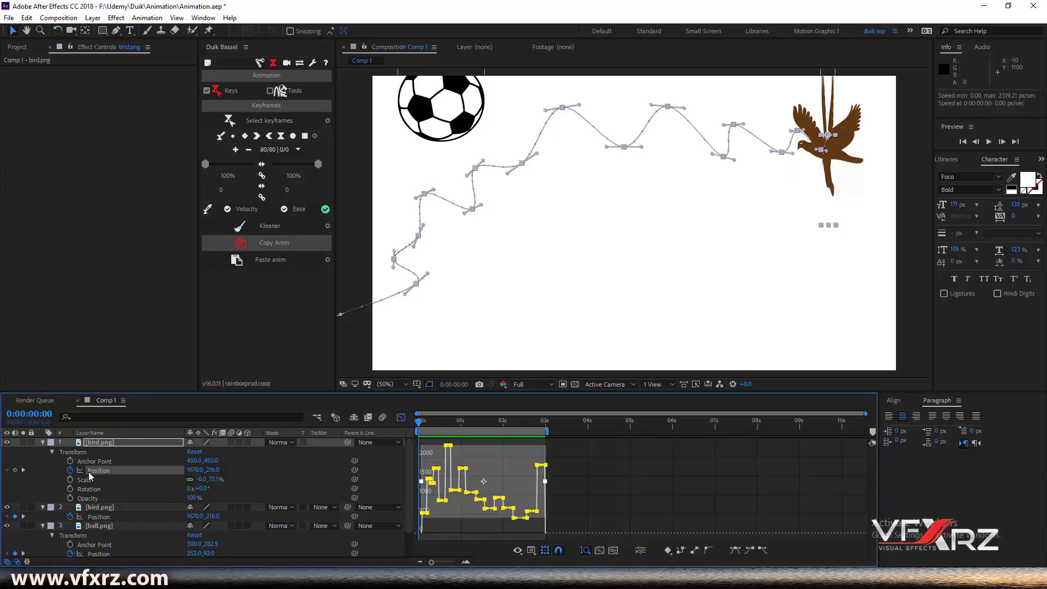
pyautogui.click(276, 241)
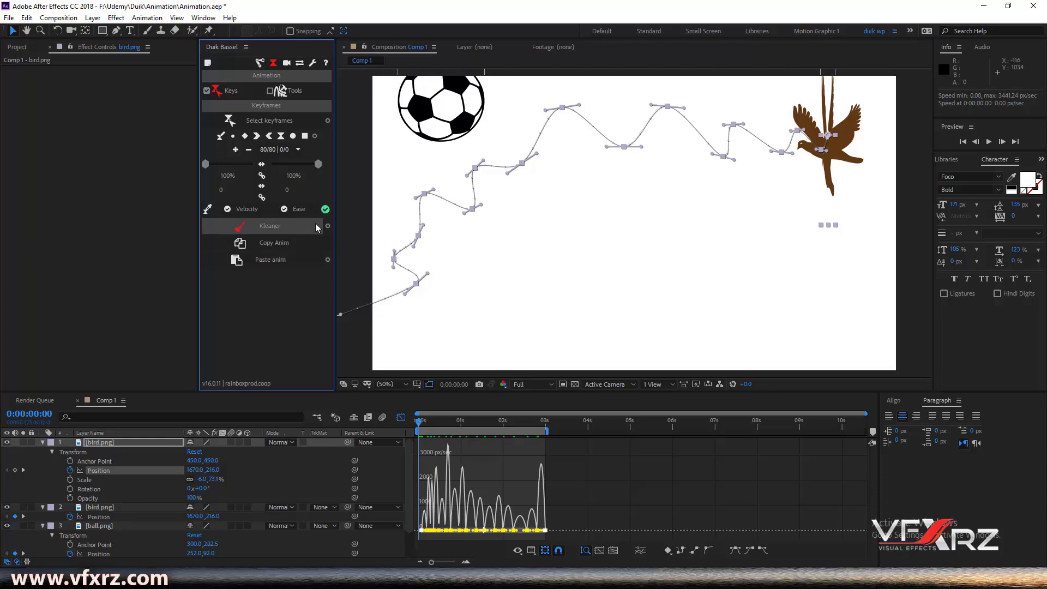
# Step: Preview the duplicate bird's eased animation, stop it, and show Duik's animation tools in place of the keyframe tools
pyautogui.click(990, 141)
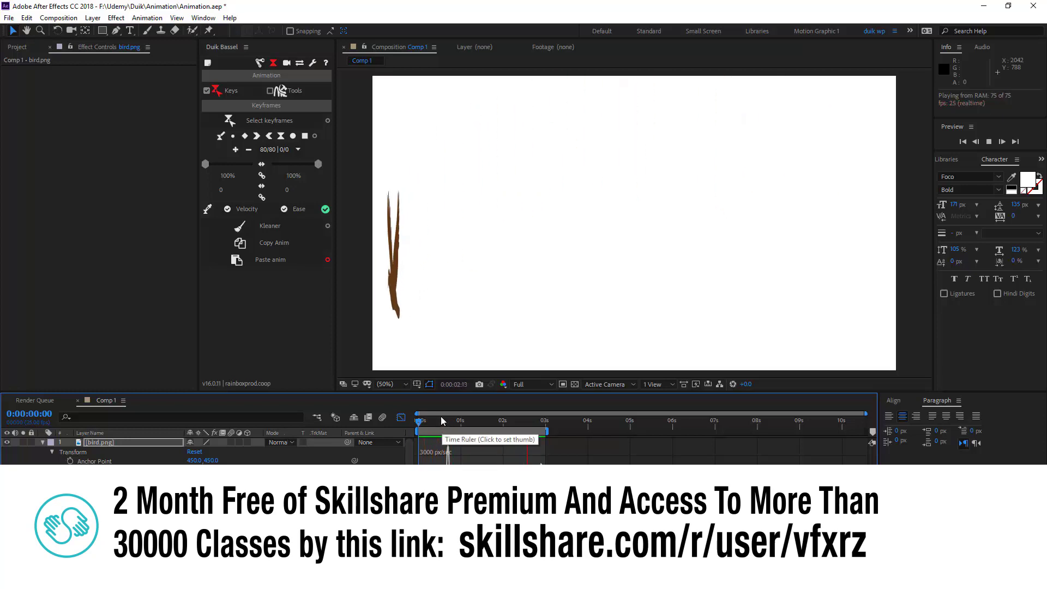
pyautogui.press('space')
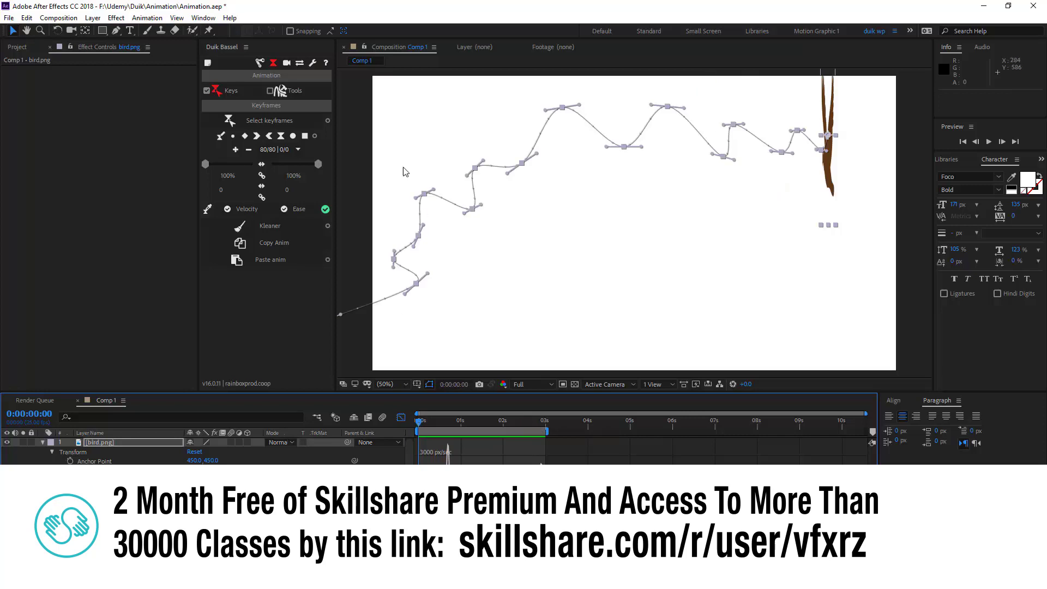
pyautogui.click(313, 92)
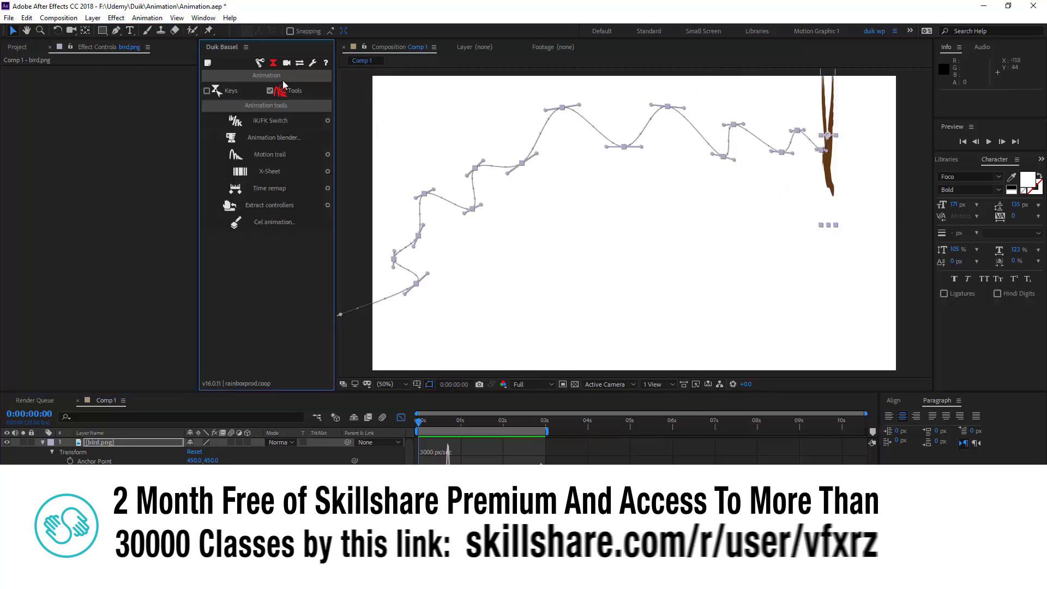